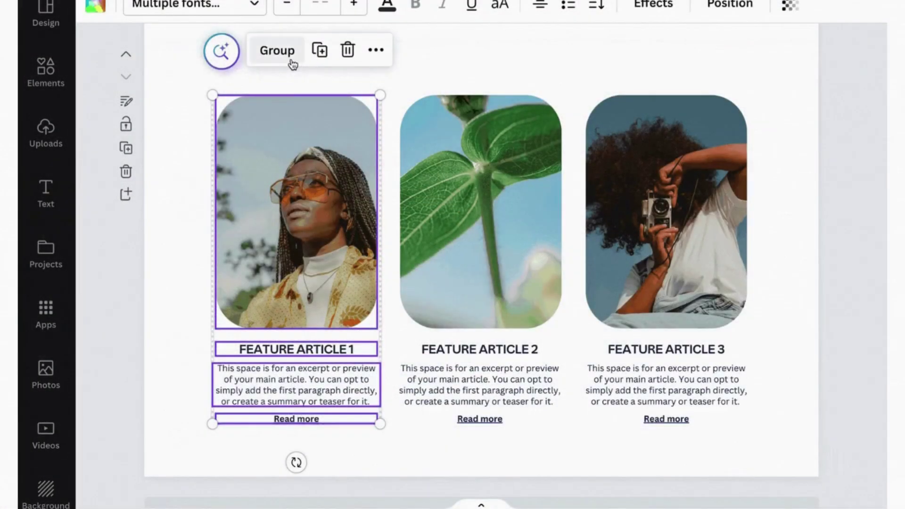
- Group and then ungroup the first article's elements
click(292, 63)
click(293, 63)
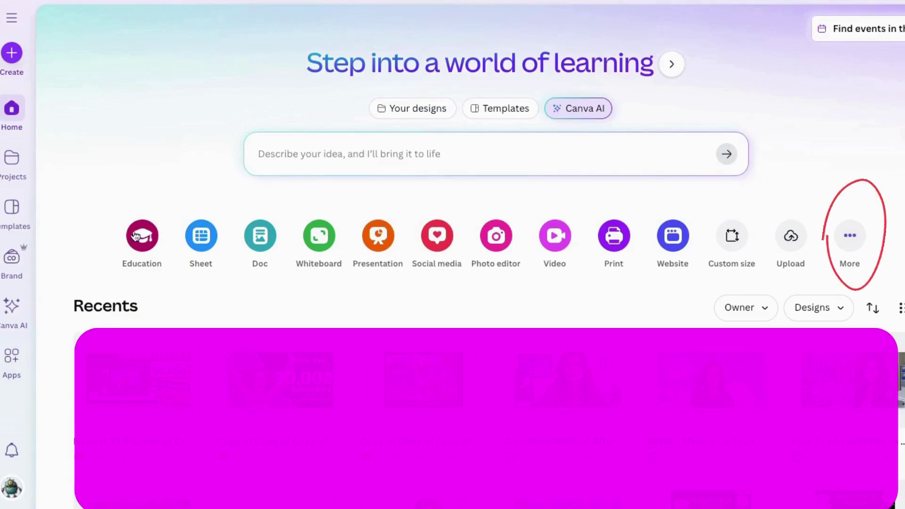
- Open the create-a-design chooser to find the YouTube Thumbnail size
click(850, 238)
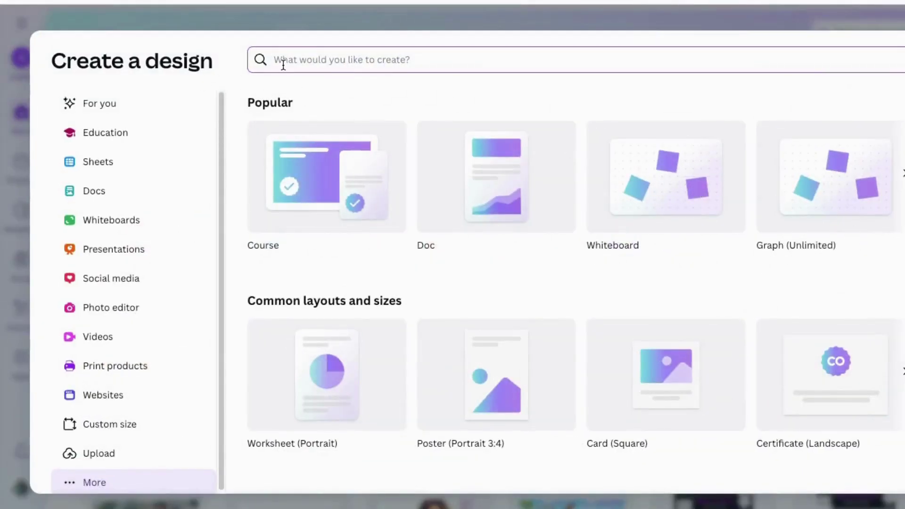
text(youtube thumbna)
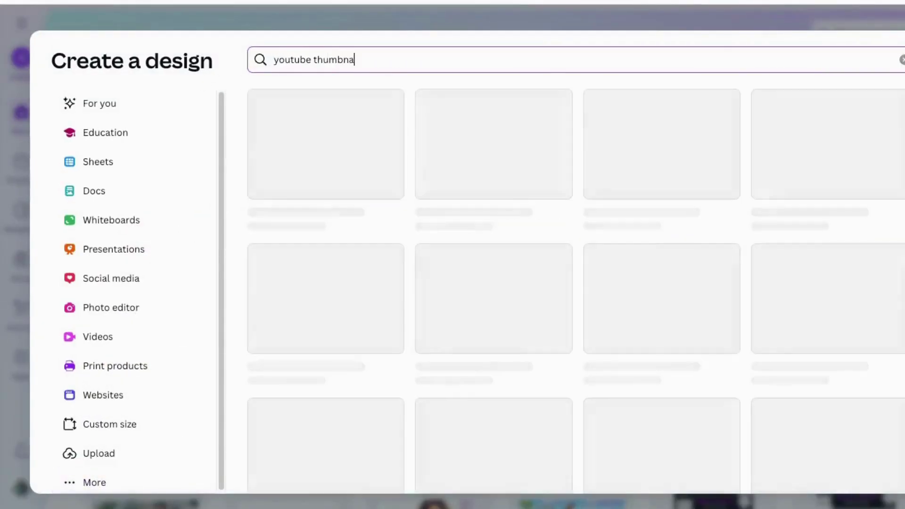
text(il)
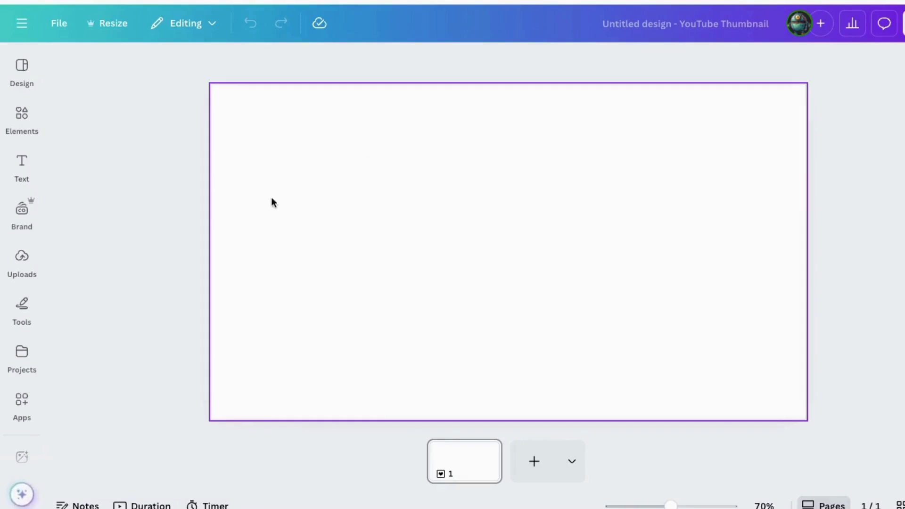
- Paste the fireplace prompt into Magic Media, deleting the stray words 'Warm thumbnail showing'
click(21, 403)
click(22, 460)
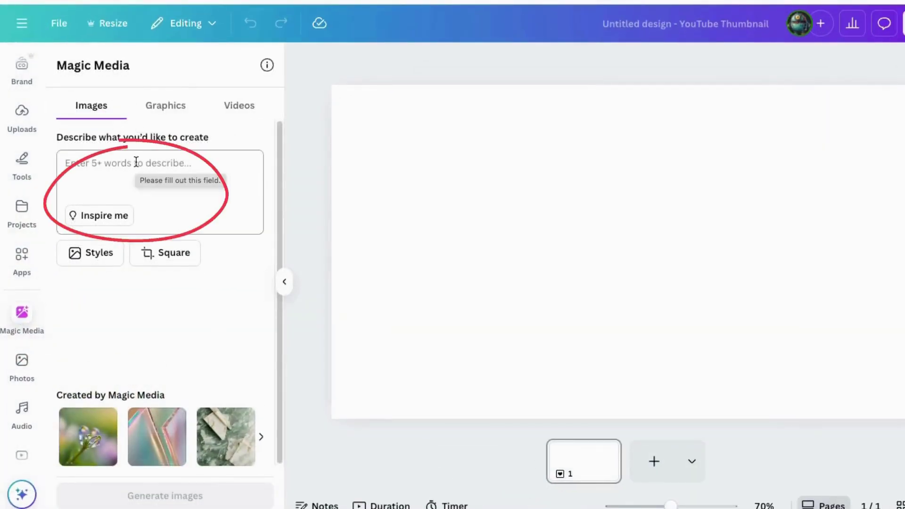
click(258, 434)
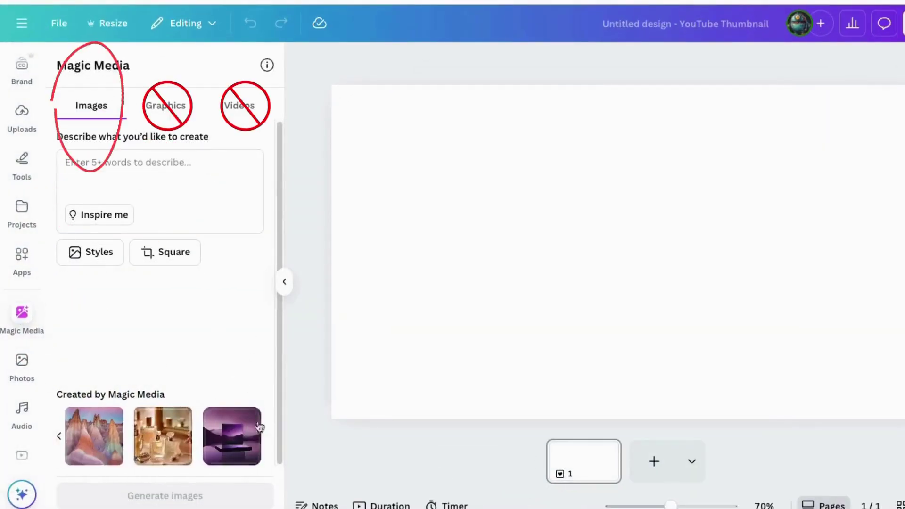
click(93, 167)
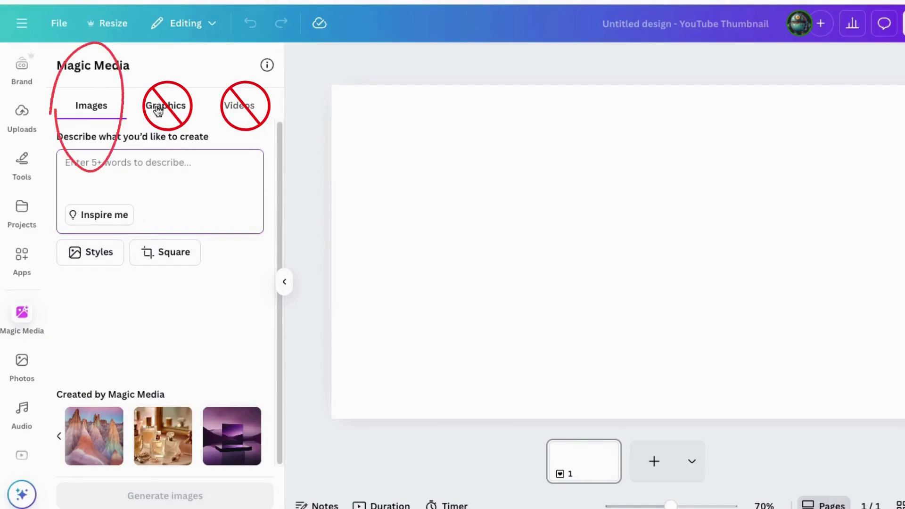
click(214, 201)
text(create a youtube thumbnail about)
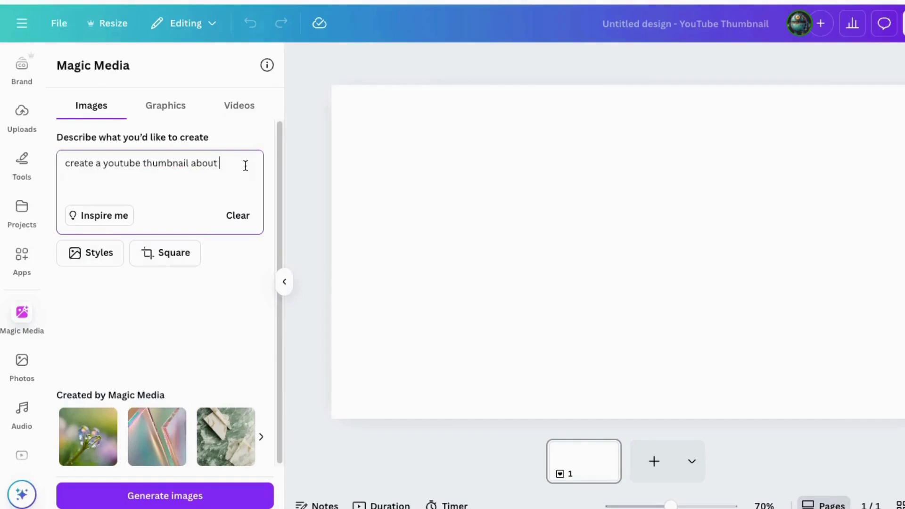
text(Warm thumbnail showing a glowing fireplace, rain outside a window, cozy living room decor with candles and books, text ‘Relax & Unwind’, soft lighting, cinematic cozy vibe, 16:9.)
drag(201, 165, 149, 175)
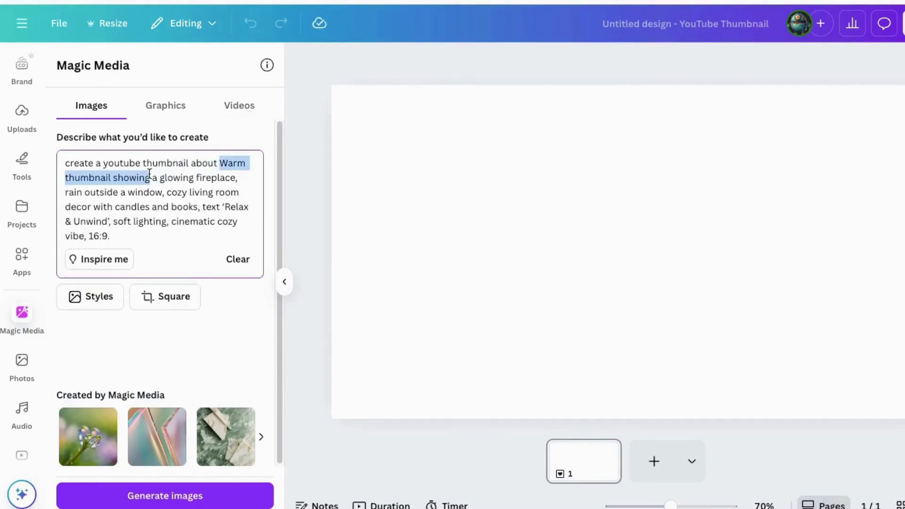
key(BackSpace)
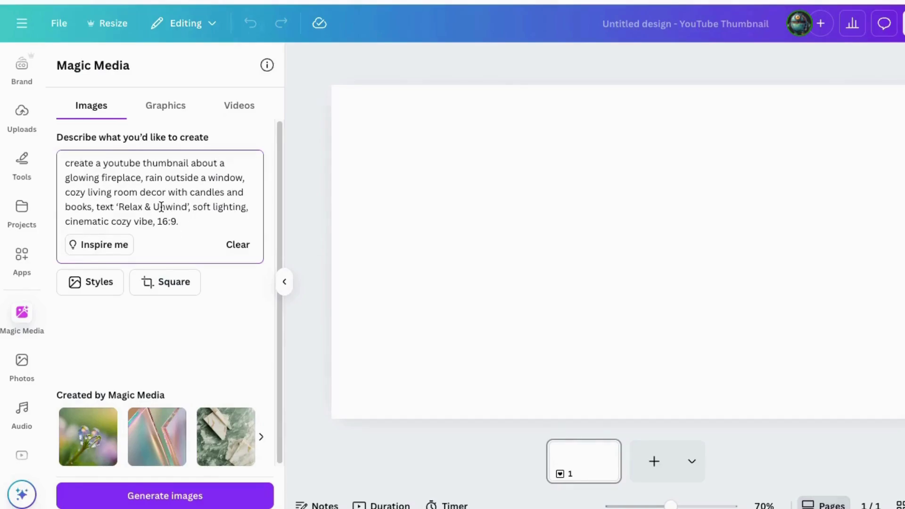
- Set the image layout to Landscape and the style to Filmic
click(165, 281)
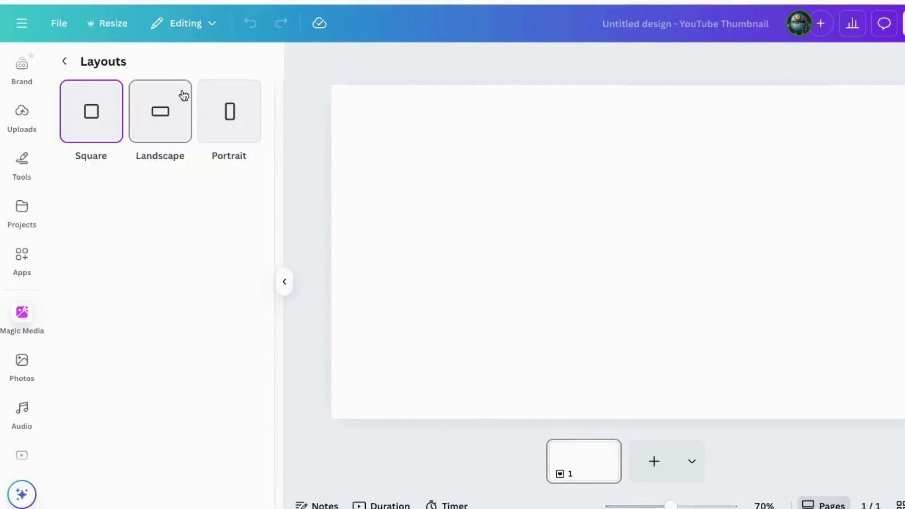
click(158, 118)
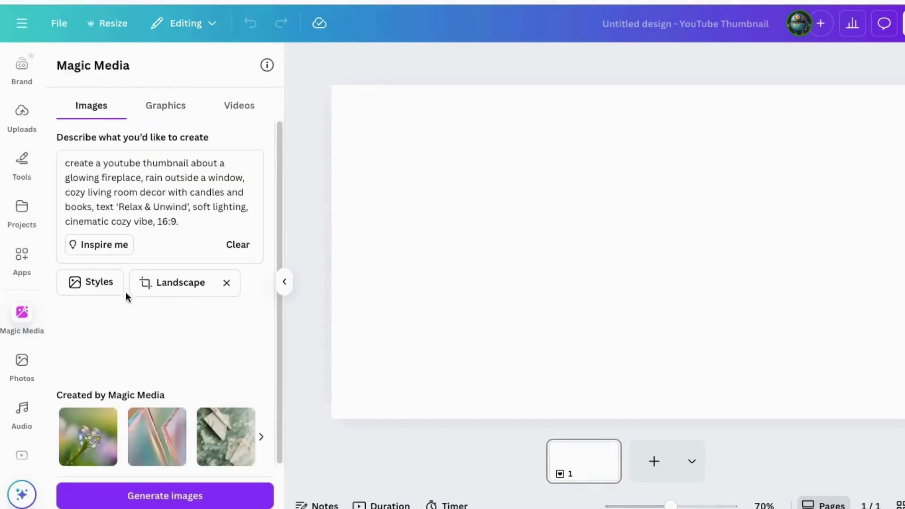
click(97, 282)
scroll(208, 243, down, 2)
scroll(207, 244, down, 2)
scroll(208, 244, down, 3)
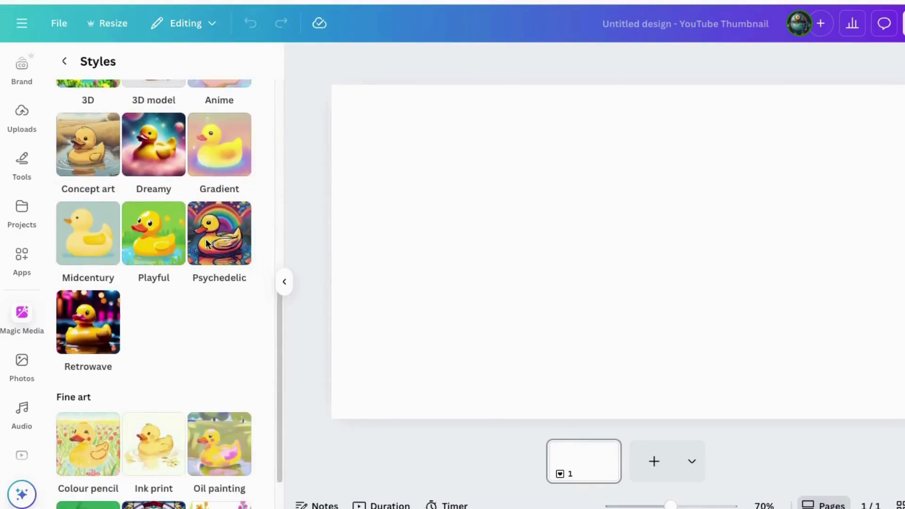
scroll(208, 244, down, 1)
scroll(215, 271, up, 1)
scroll(215, 272, up, 1)
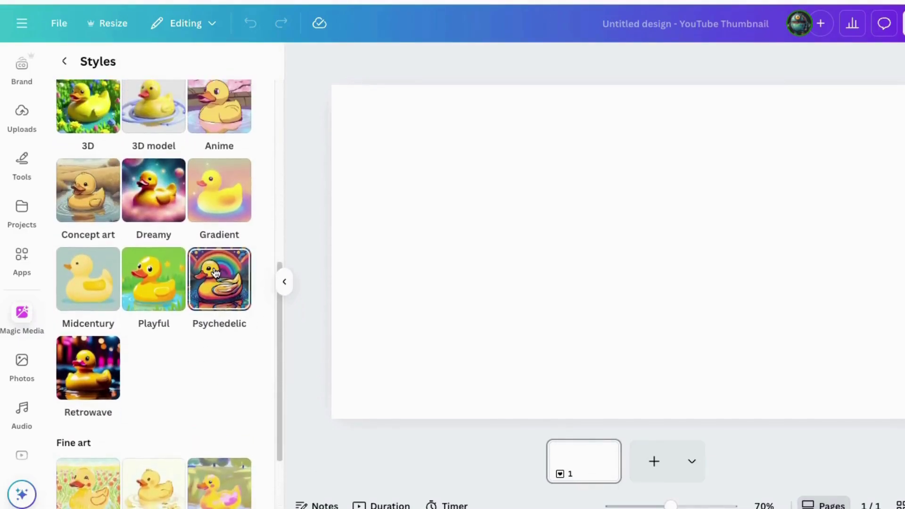
scroll(215, 272, up, 2)
scroll(215, 274, up, 2)
scroll(216, 274, up, 2)
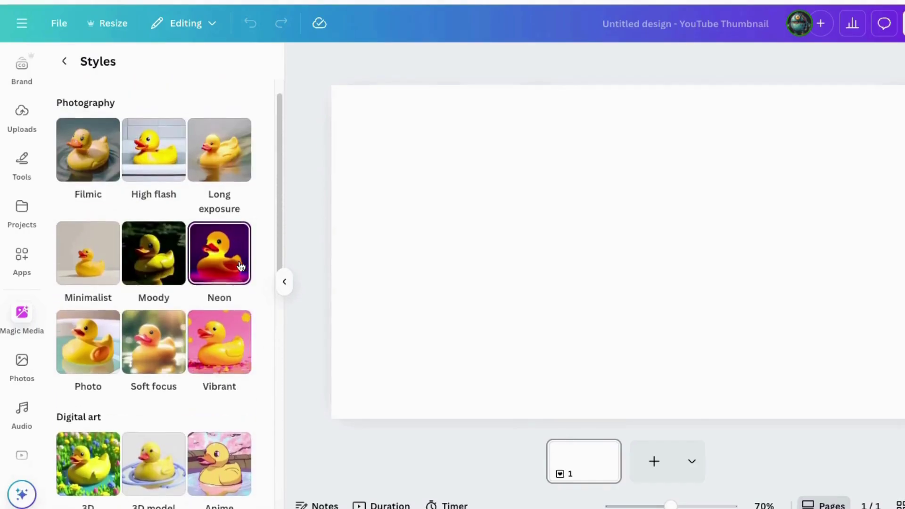
scroll(216, 273, up, 1)
click(98, 176)
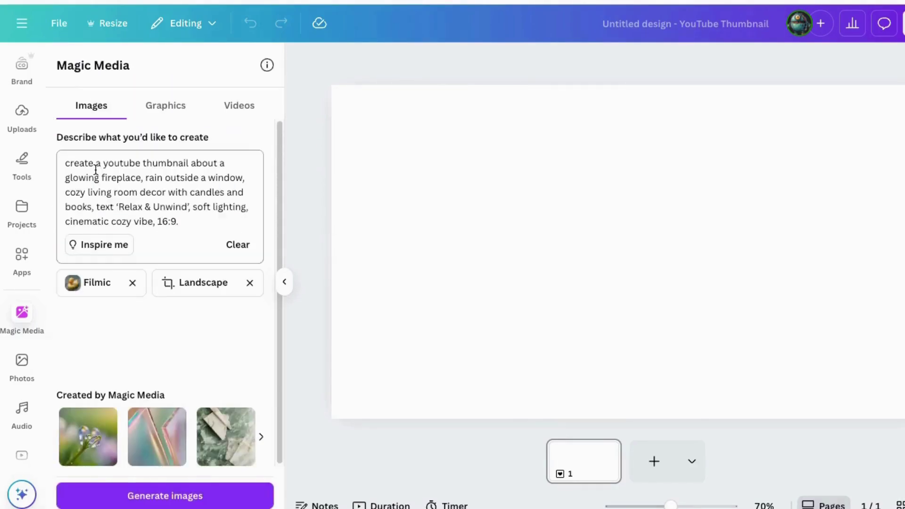
- Generate the fireplace images, then place and enlarge the first two on the canvas
click(181, 500)
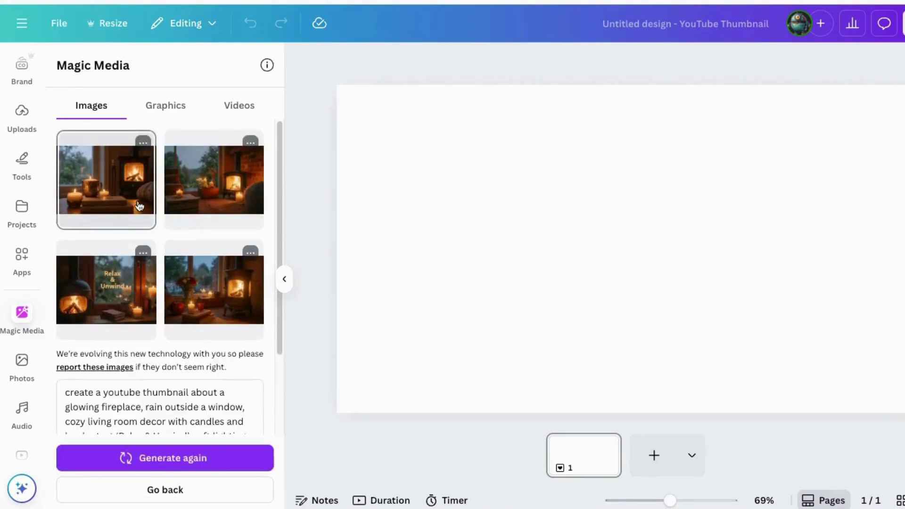
click(109, 190)
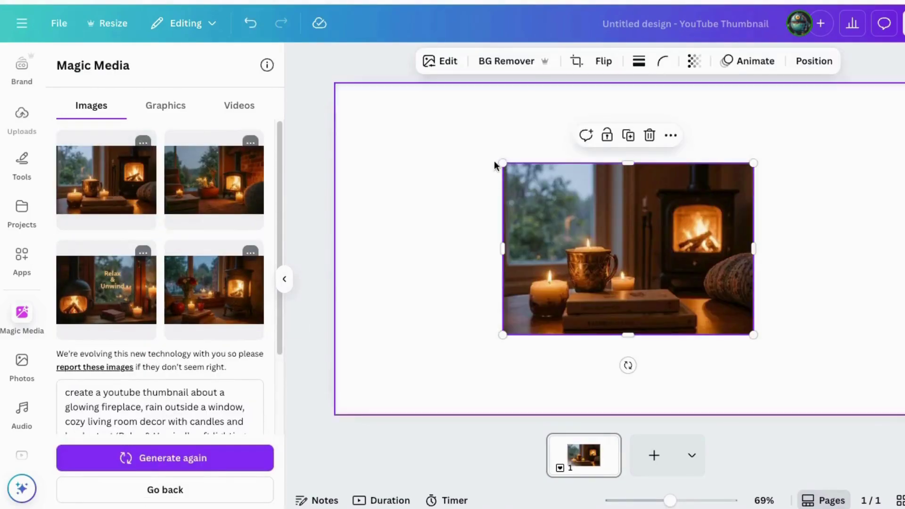
drag(502, 164, 334, 89)
mouse_move(461, 162)
mouse_down()
mouse_move(446, 188)
mouse_move(456, 200)
mouse_up()
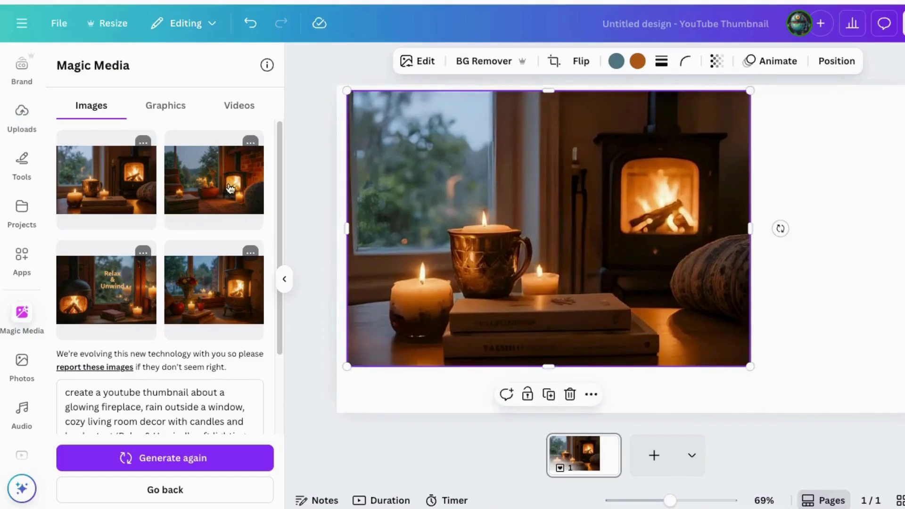
click(230, 188)
drag(510, 163, 316, 85)
drag(425, 212, 501, 217)
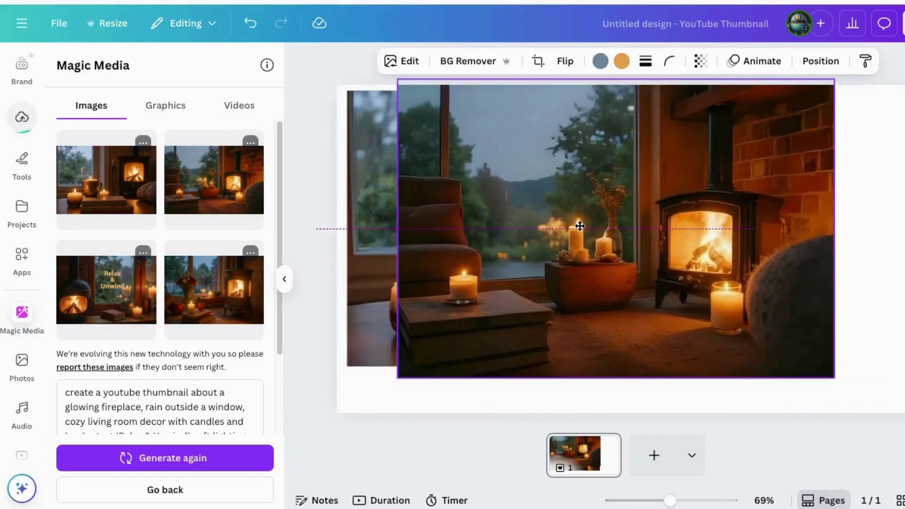
- Add the other two images, delete an unwanted one, and stretch the brick-fireplace scene over the canvas
click(110, 294)
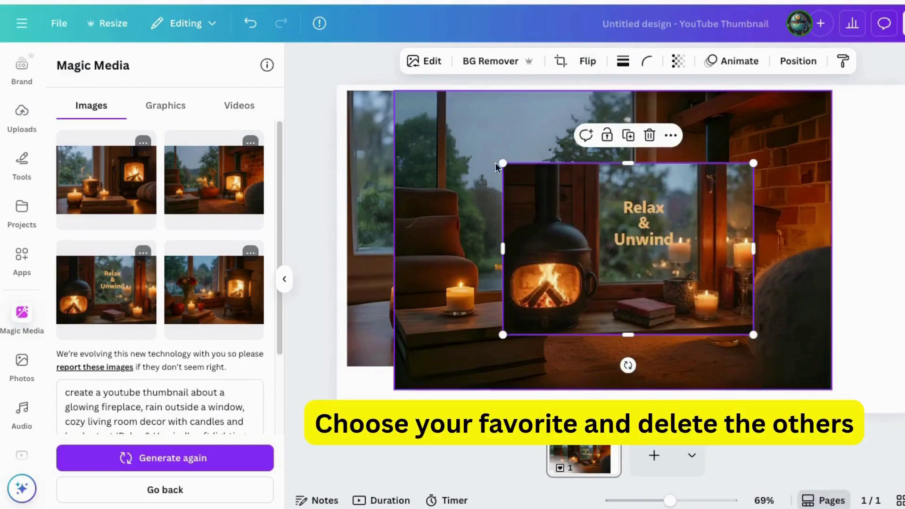
drag(506, 162, 354, 61)
mouse_move(552, 217)
mouse_down()
mouse_move(663, 259)
mouse_move(706, 287)
mouse_up()
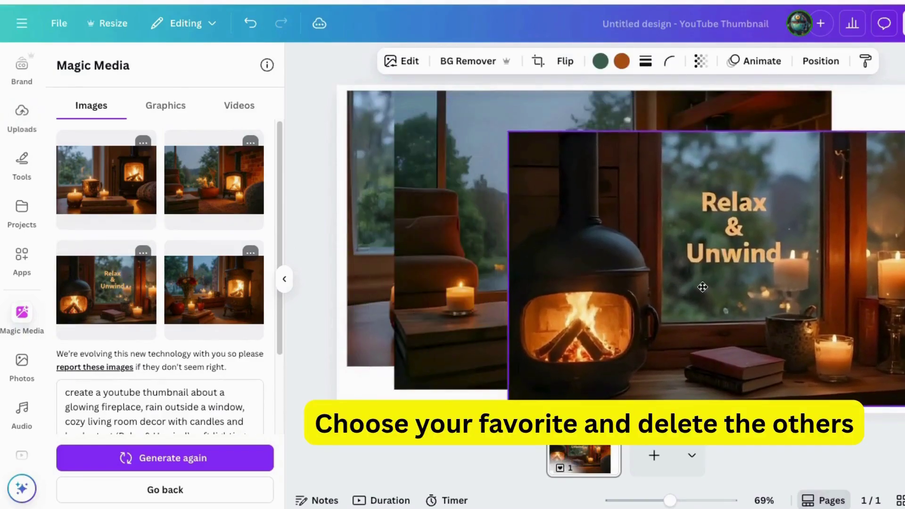
click(214, 290)
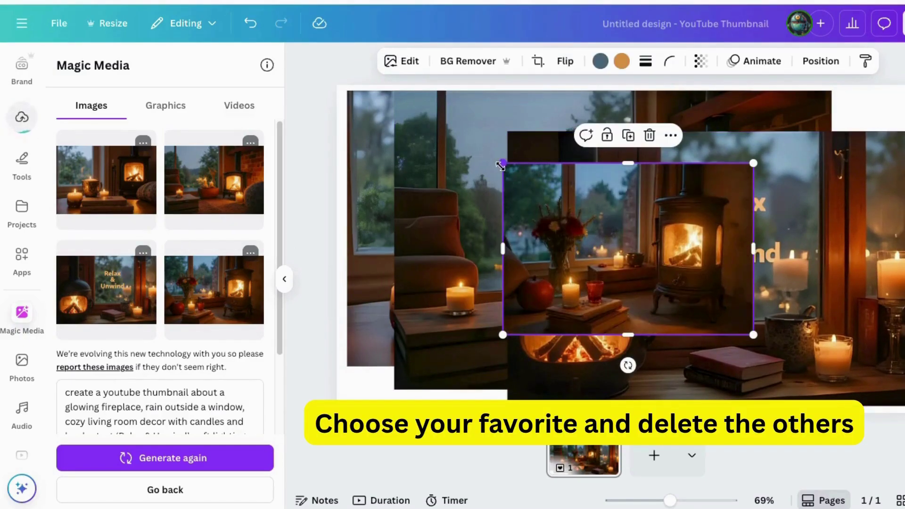
drag(502, 163, 337, 86)
click(462, 363)
drag(434, 127, 390, 80)
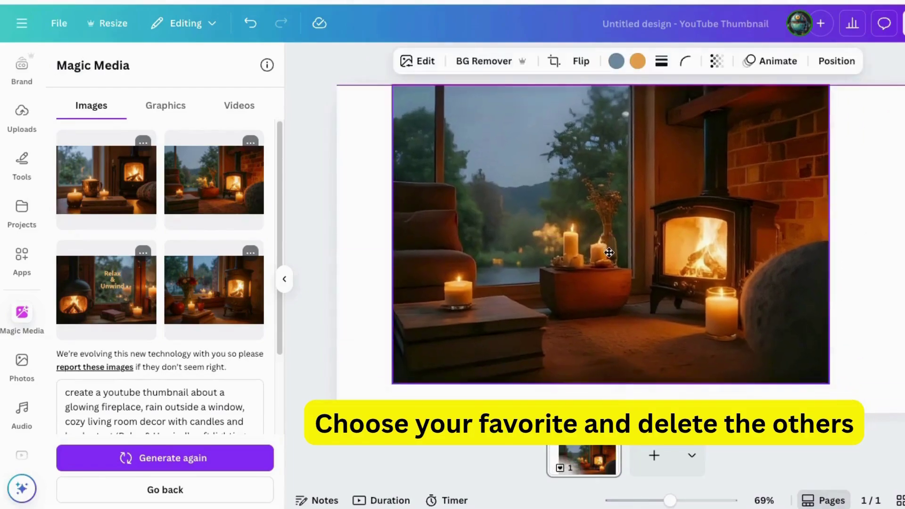
drag(811, 384, 852, 412)
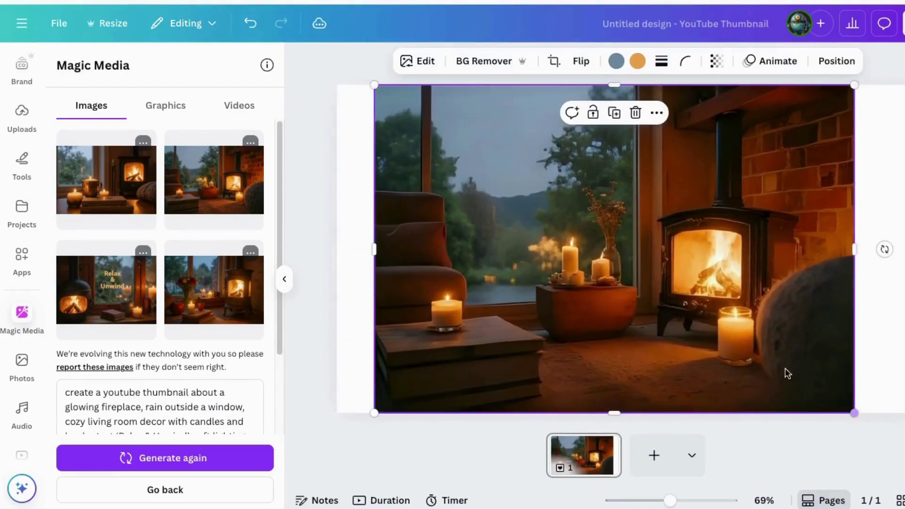
drag(642, 323, 648, 328)
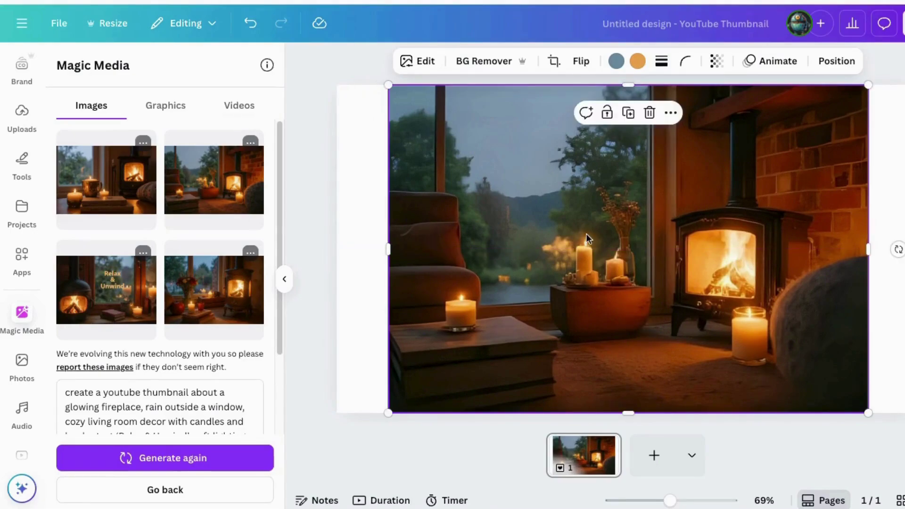
- Expand the fireplace image to Whole Page, keep the second result, and reposition it
click(421, 61)
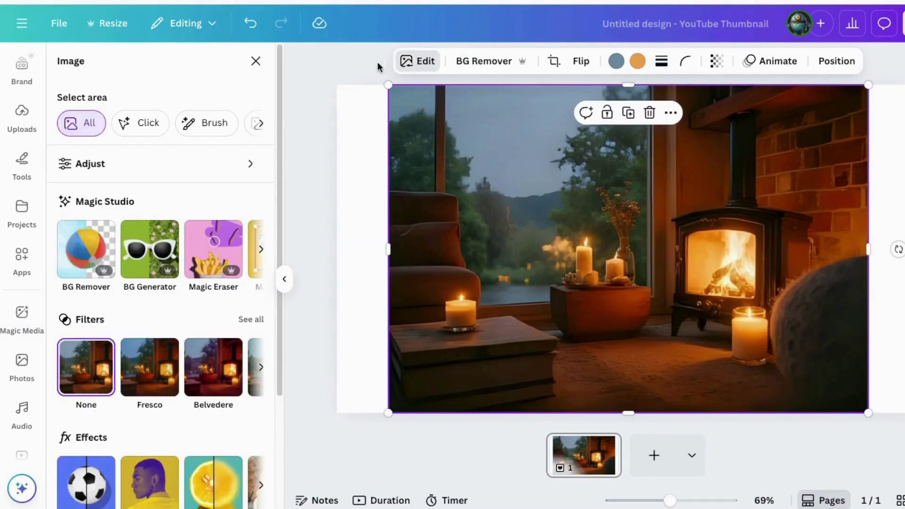
click(261, 253)
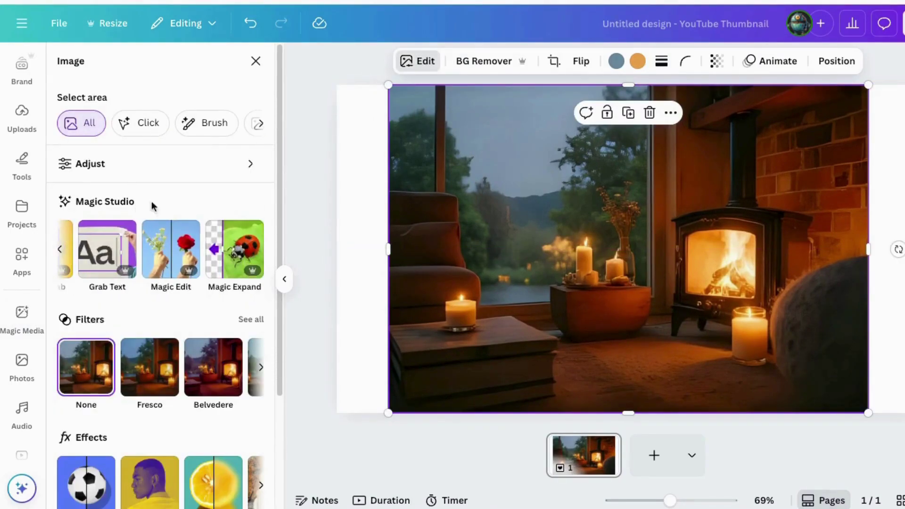
click(248, 255)
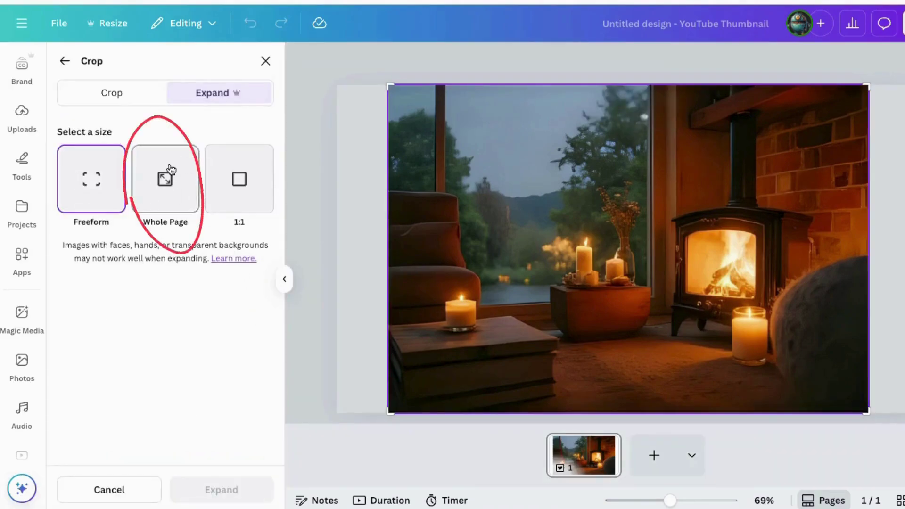
click(165, 179)
click(221, 488)
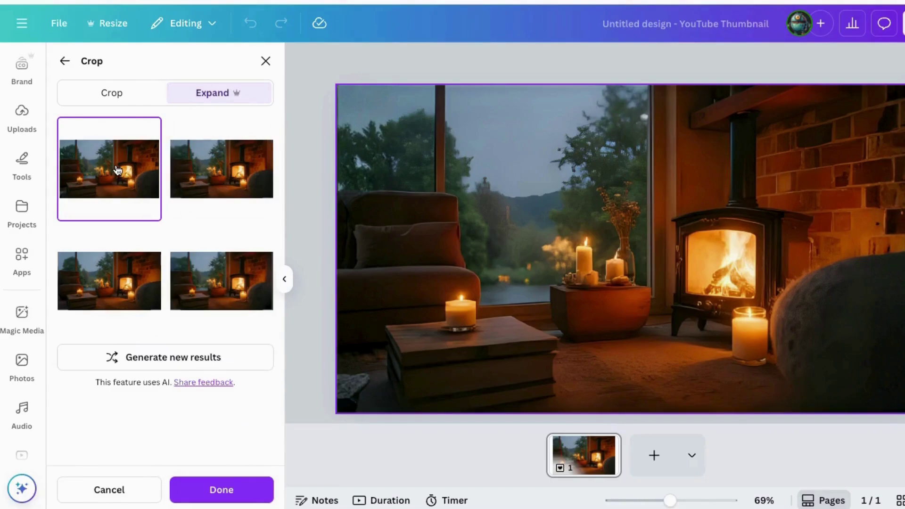
click(235, 194)
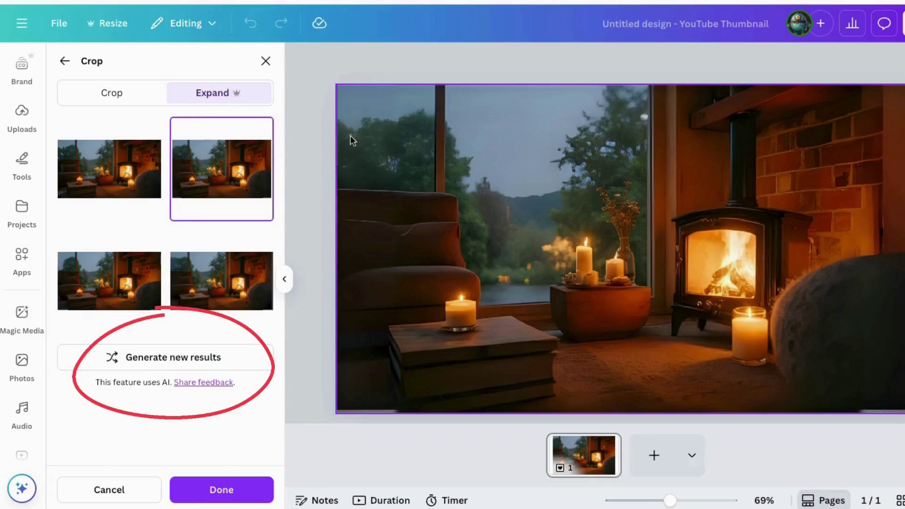
click(227, 492)
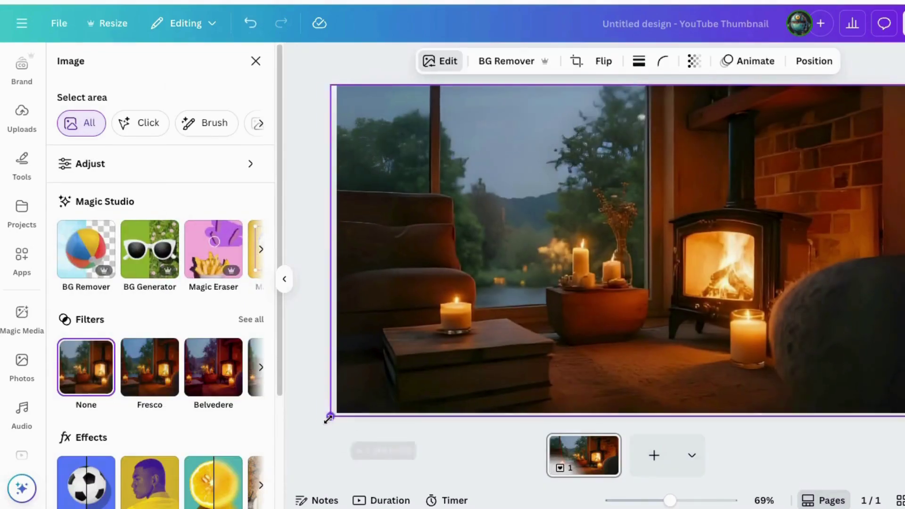
drag(432, 375, 439, 372)
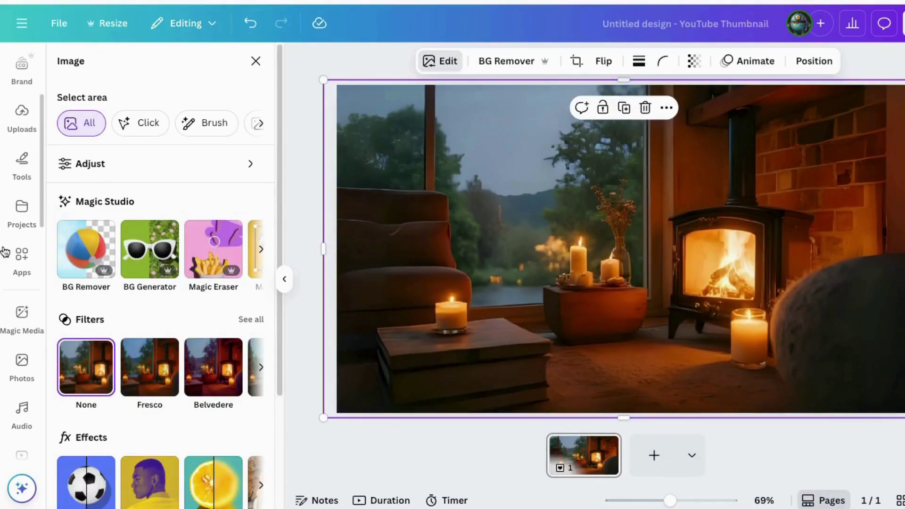
scroll(16, 218, up, 2)
- Add a subheading reading 'Cozy Fireplaces in Canva' and enlarge its text box
click(19, 161)
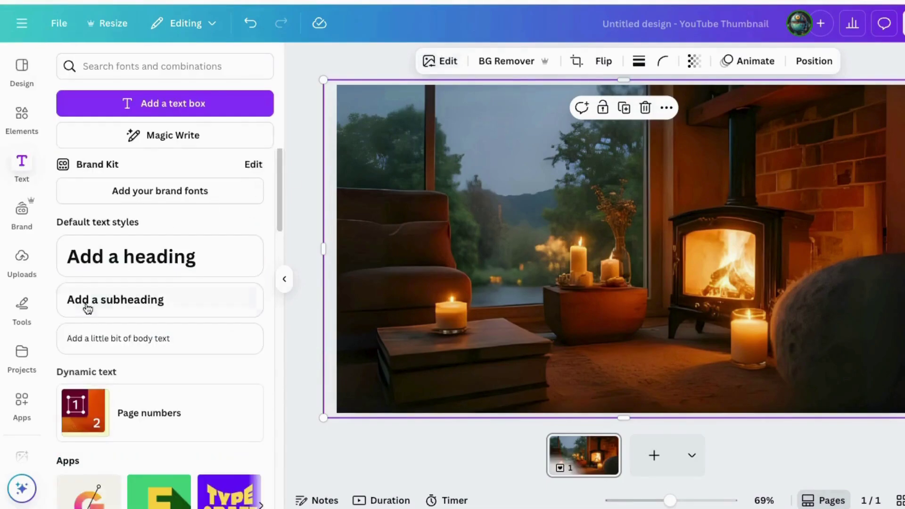
click(87, 304)
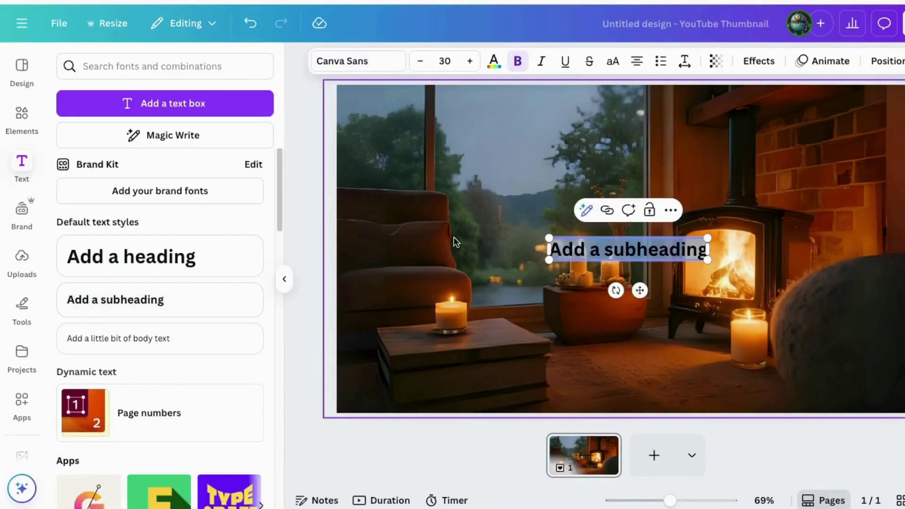
text(Cozy)
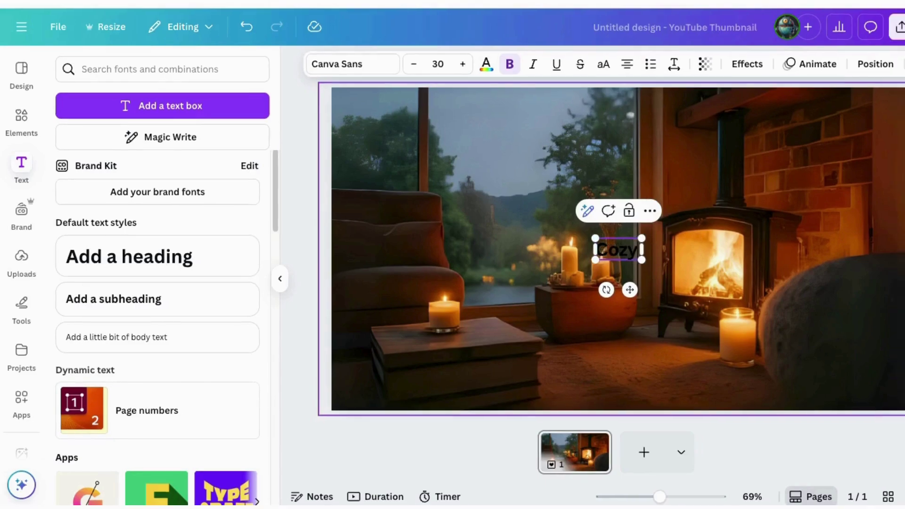
text( Fireplaces in)
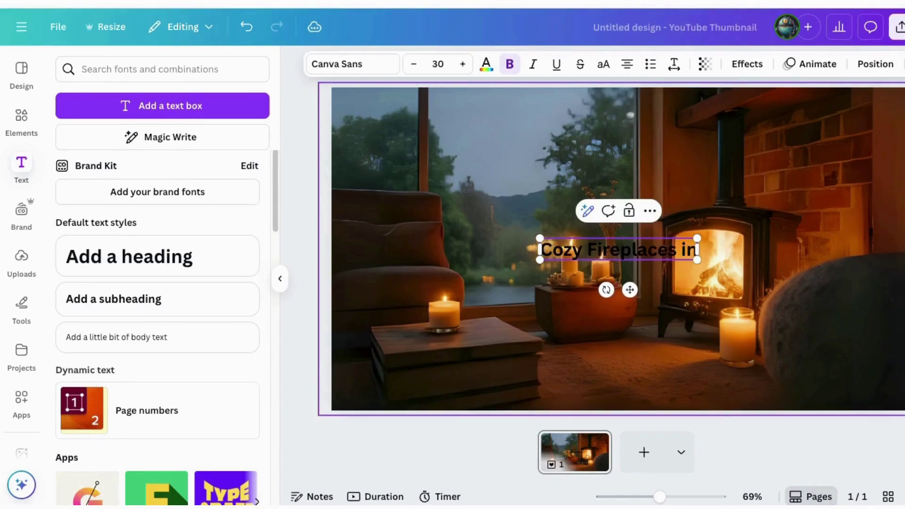
text( Canva)
mouse_move(512, 238)
mouse_down()
mouse_move(429, 166)
mouse_move(279, 151)
mouse_up()
- Make the title white Anton text stretched across the top of the page
click(485, 64)
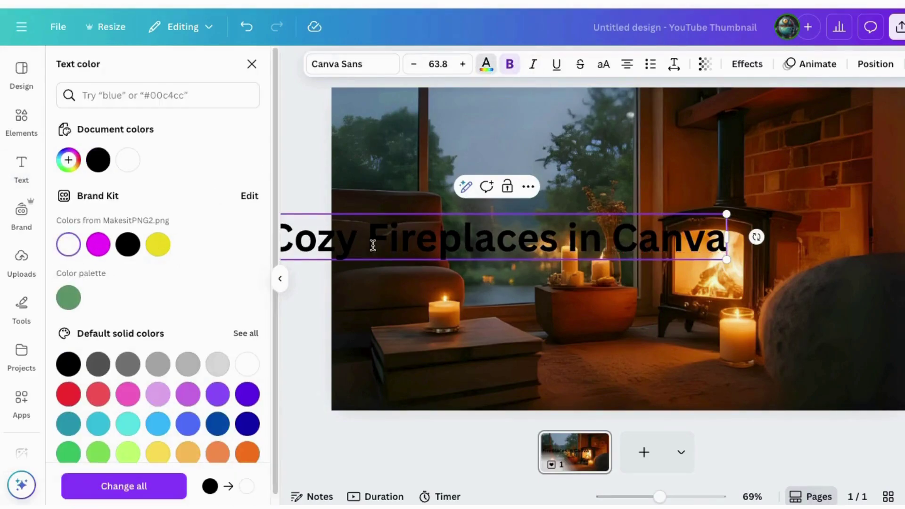
triple_click(348, 241)
click(68, 244)
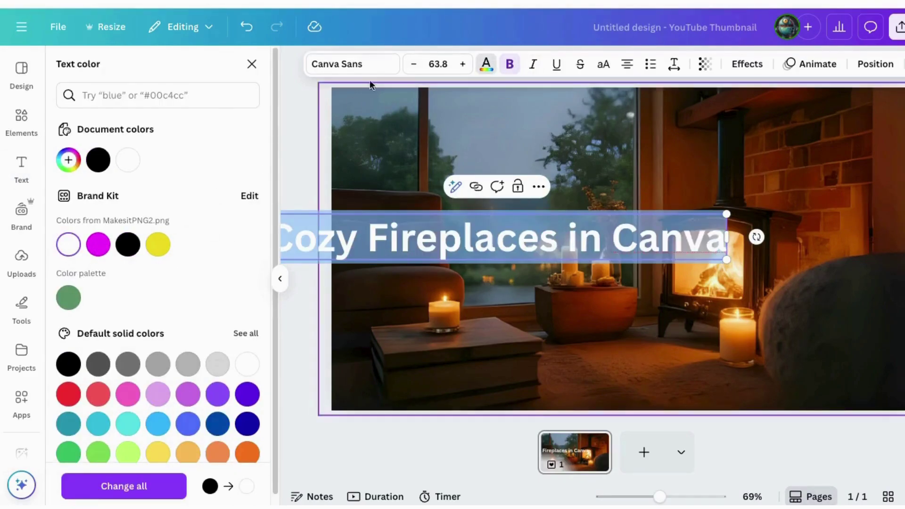
click(353, 64)
click(91, 444)
key(Escape)
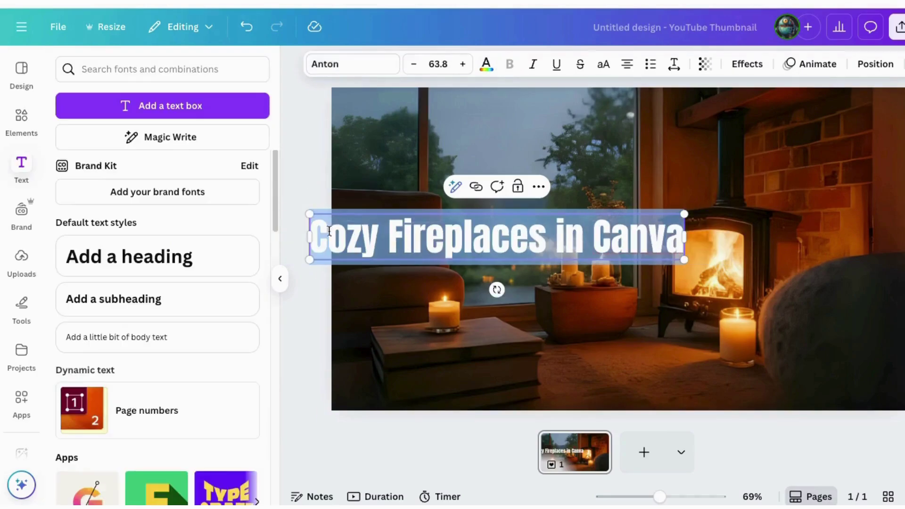
drag(424, 237, 456, 120)
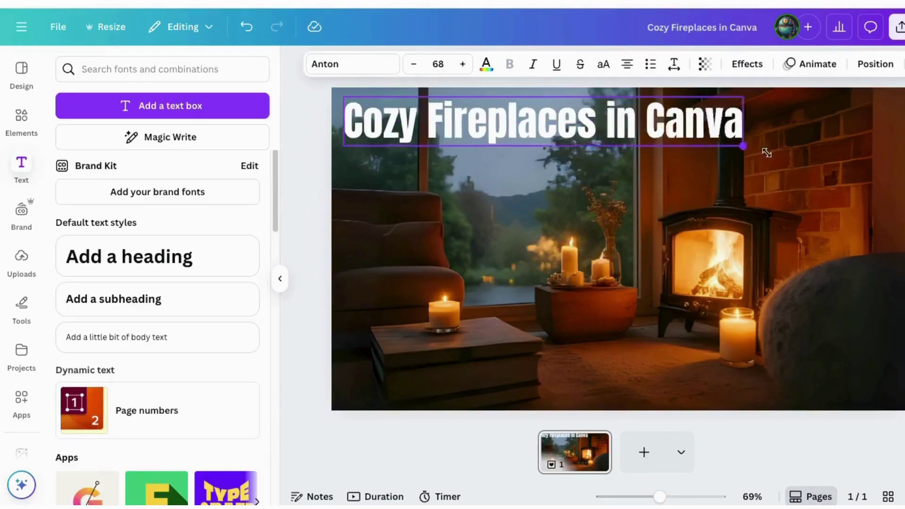
drag(716, 142, 899, 170)
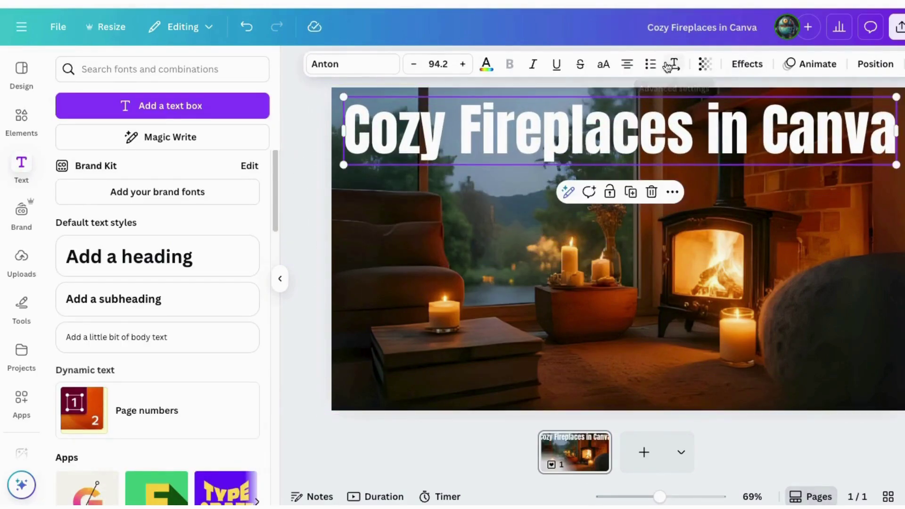
- Make the title uppercase with a black Outline effect and adjust its thickness
click(605, 64)
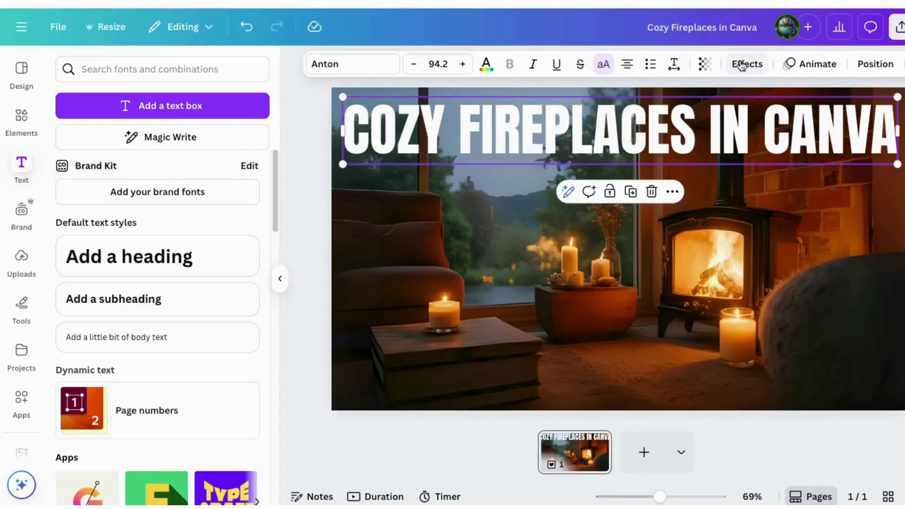
click(741, 65)
click(245, 257)
click(249, 337)
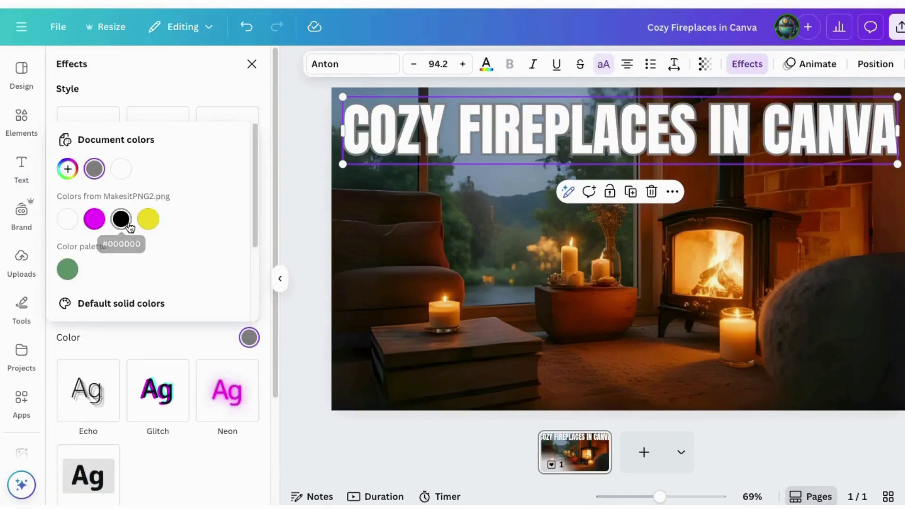
click(121, 219)
mouse_move(87, 308)
mouse_down()
mouse_move(172, 309)
mouse_move(64, 311)
mouse_move(93, 308)
mouse_up()
- Thicken the title outline, then try raising the photo's clarity and undo it
click(495, 297)
click(222, 247)
scroll(159, 448, down, 5)
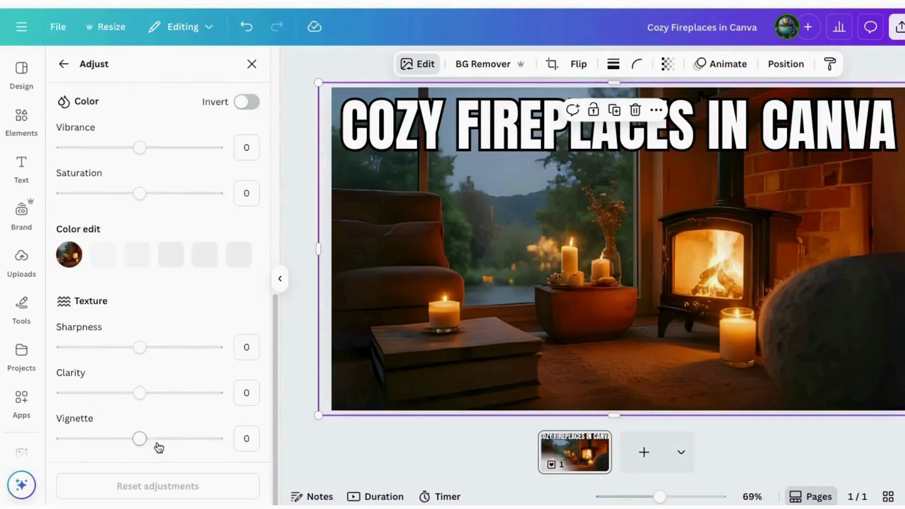
drag(139, 392, 165, 393)
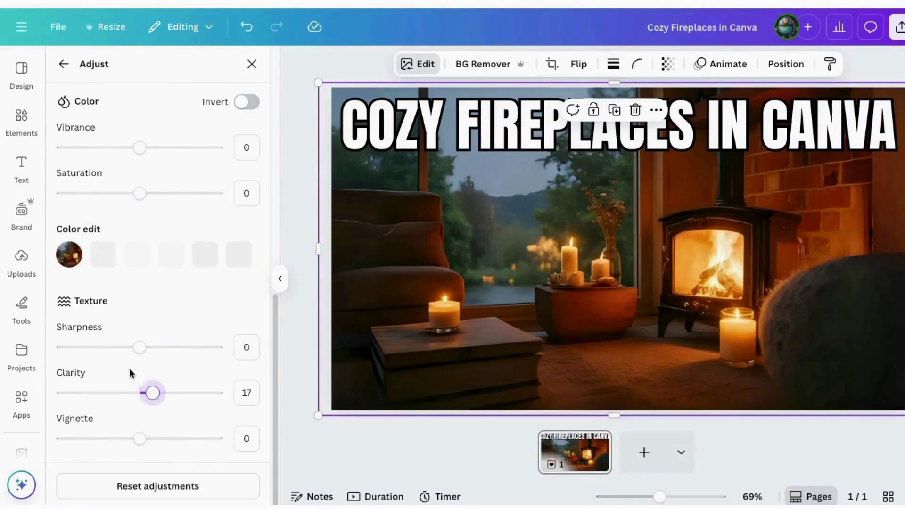
click(246, 25)
- Move the fireplace photo above the title layer and raise its vibrance and brightness
right_click(569, 233)
click(565, 245)
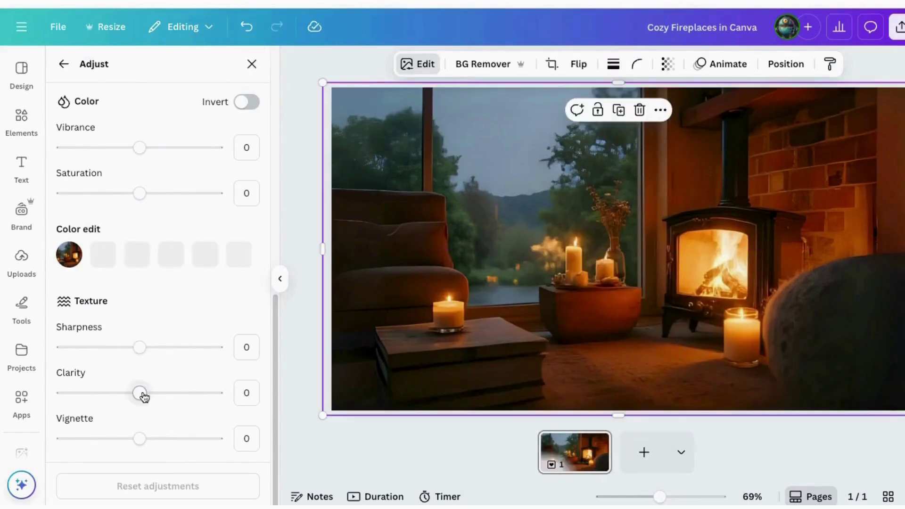
drag(140, 392, 163, 392)
drag(139, 347, 167, 346)
scroll(142, 353, up, 3)
drag(139, 412, 157, 412)
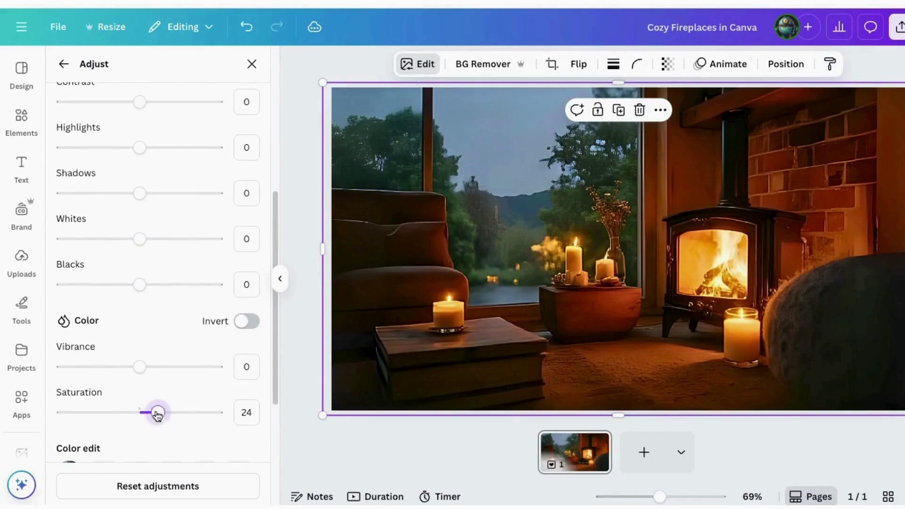
drag(140, 366, 162, 367)
drag(140, 284, 151, 285)
scroll(192, 344, up, 2)
mouse_move(141, 238)
mouse_down()
mouse_move(153, 238)
mouse_move(153, 222)
mouse_up()
scroll(138, 223, up, 1)
drag(139, 176, 150, 176)
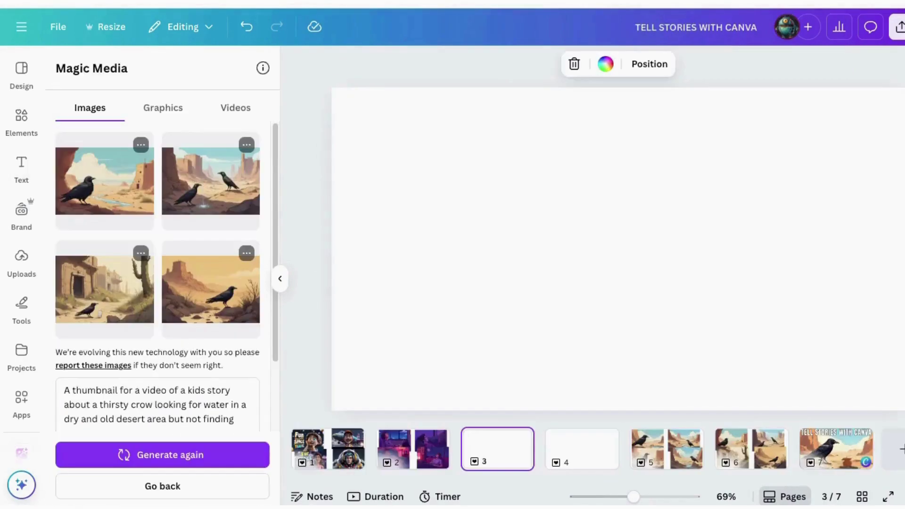
- View story pages 1, 2, 5, 6 and 5, ending on page 7's crow thumbnail
click(307, 442)
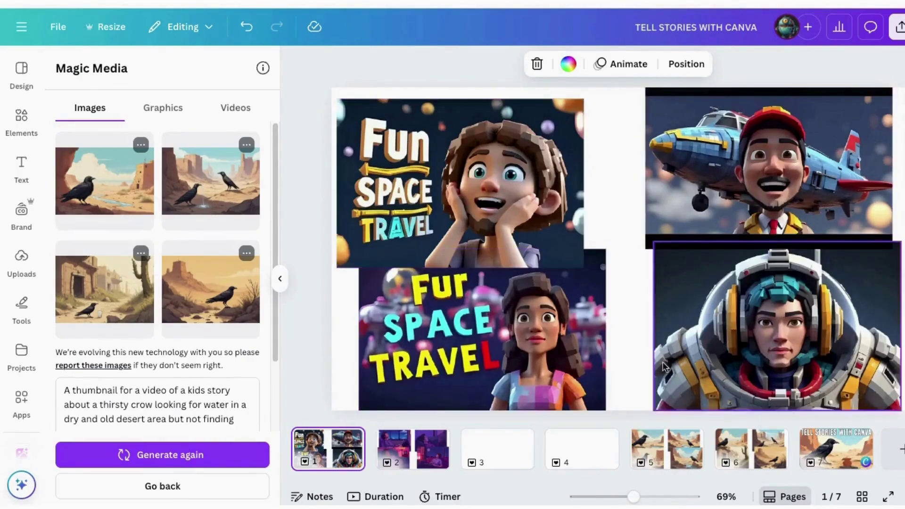
click(406, 451)
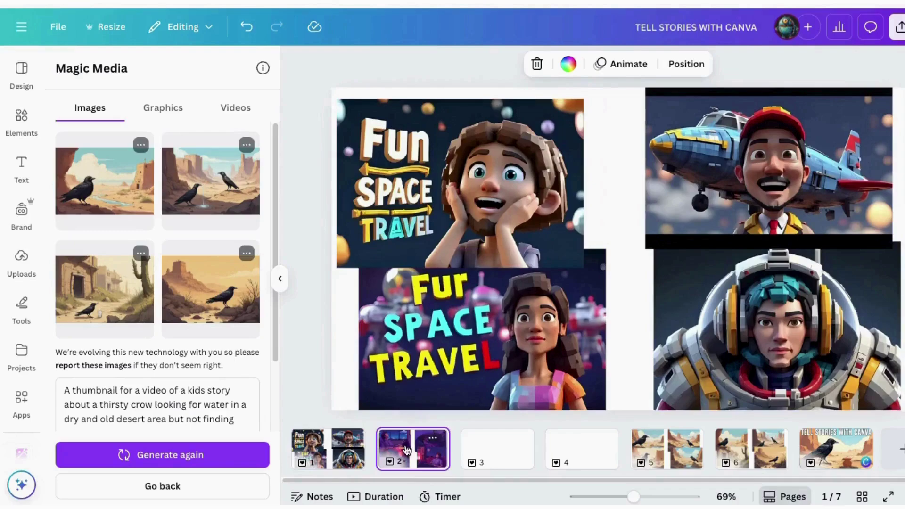
click(407, 451)
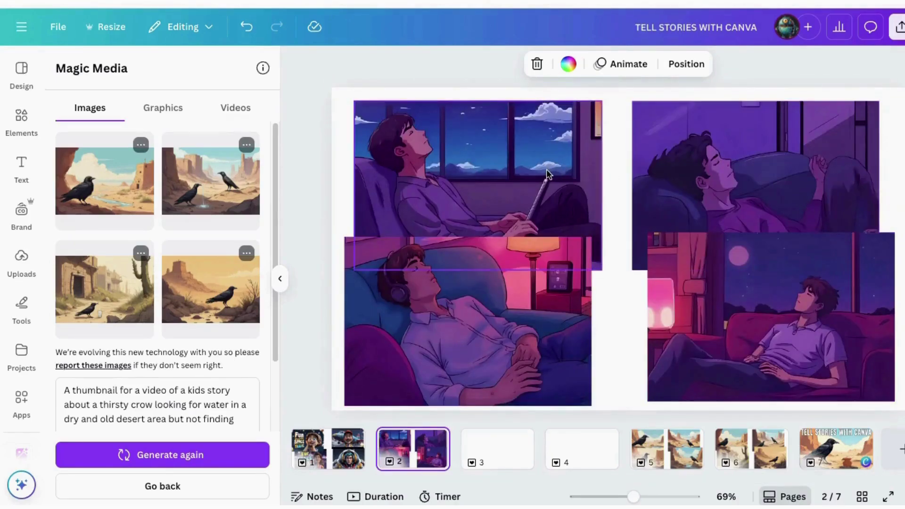
click(667, 449)
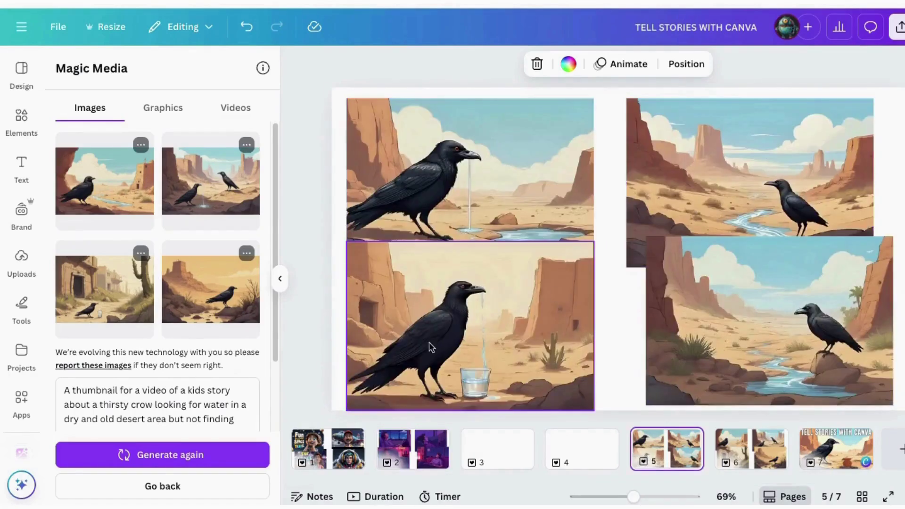
scroll(160, 414, down, 2)
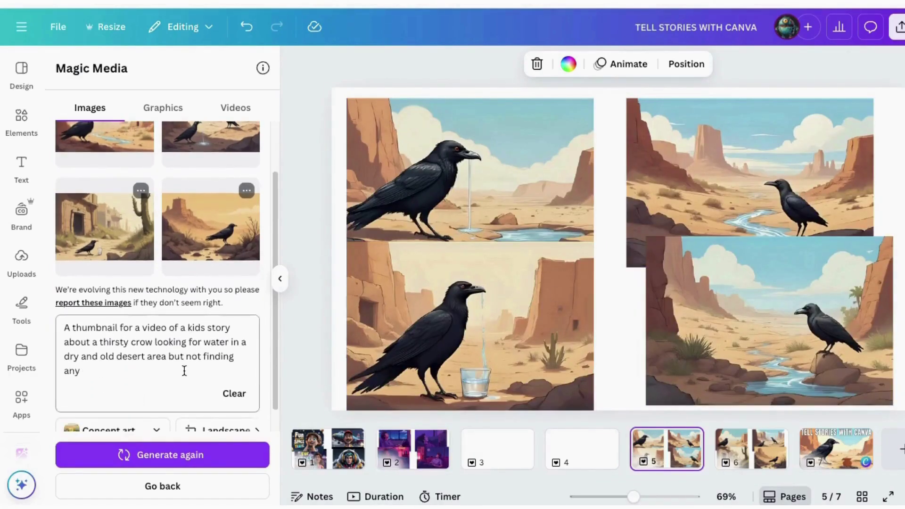
click(749, 458)
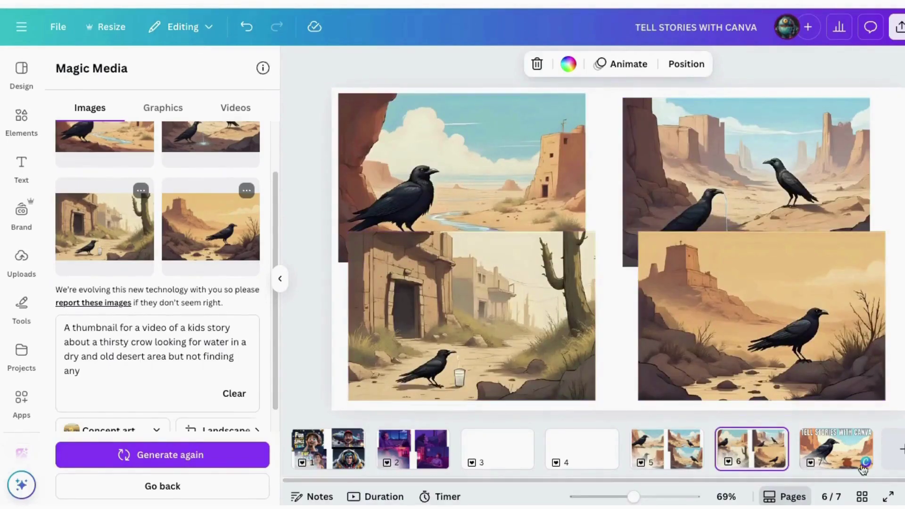
click(667, 447)
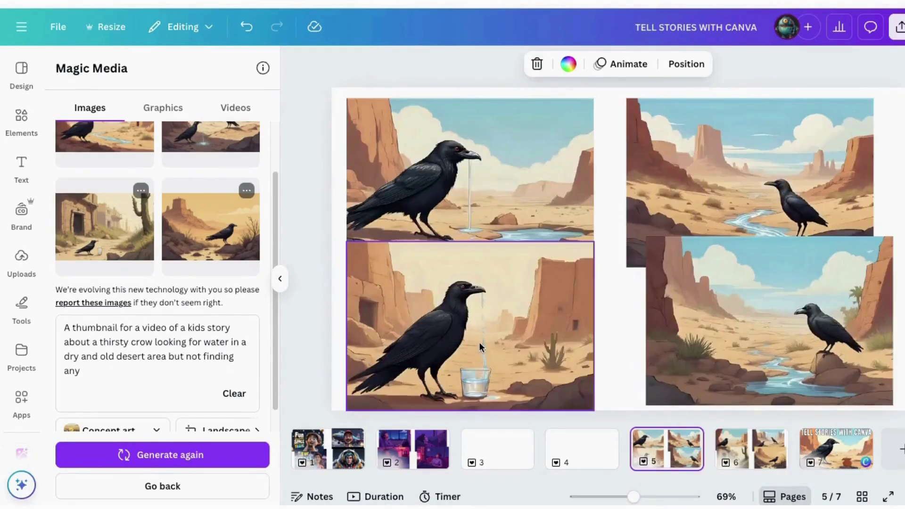
click(845, 453)
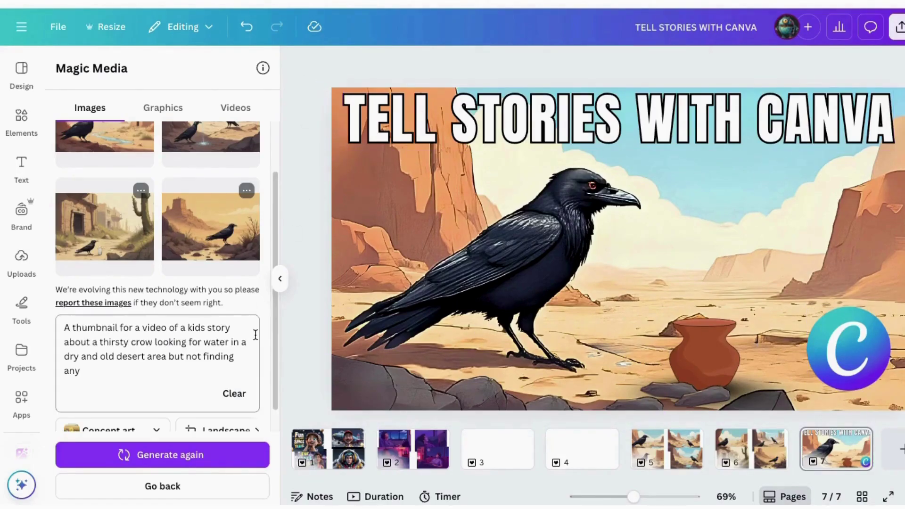
- Delete the old crow prompt and switch to blank page 3
drag(117, 349, 50, 318)
key(BackSpace)
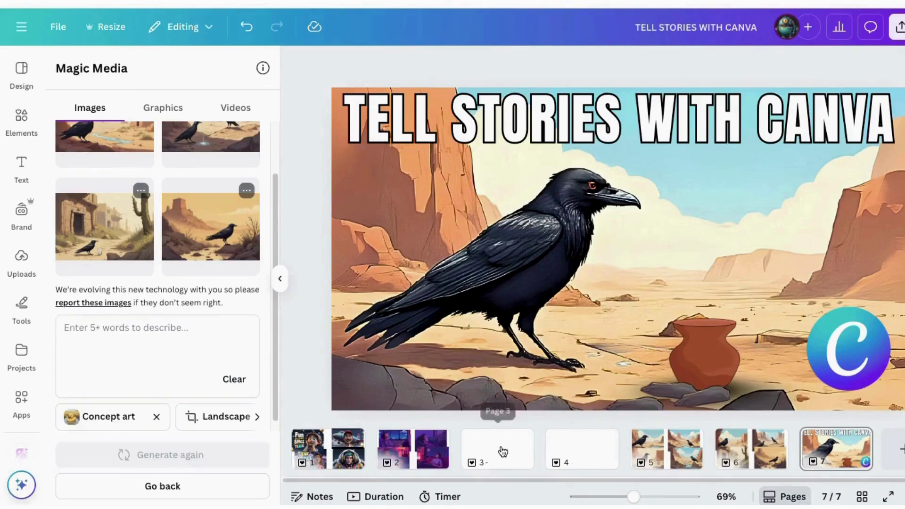
click(497, 449)
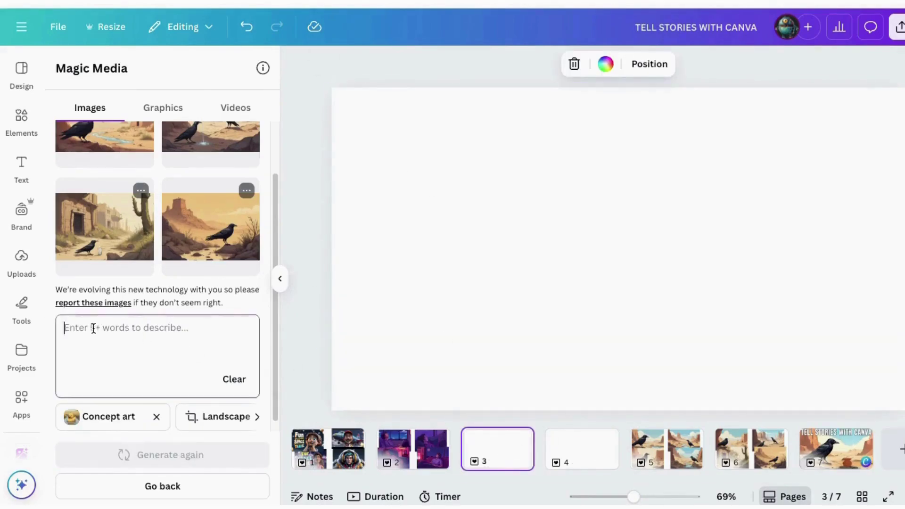
- Paste the kitchen cookie prompt, remove its title text, and generate images
text(Cheerful kitchen scene with person holding a tray of cookies, bright colors, friendly smile, text ‘Easy Recipes You’ll Love!’, casual lifestyle photography look, warm lighting, 16:9.)
text(te a )
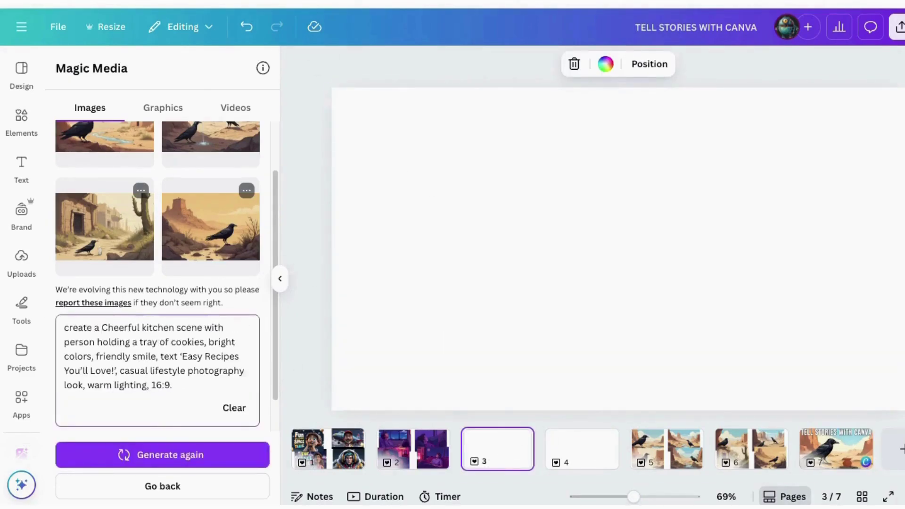
text(youtube thumbnail of a Cheerful)
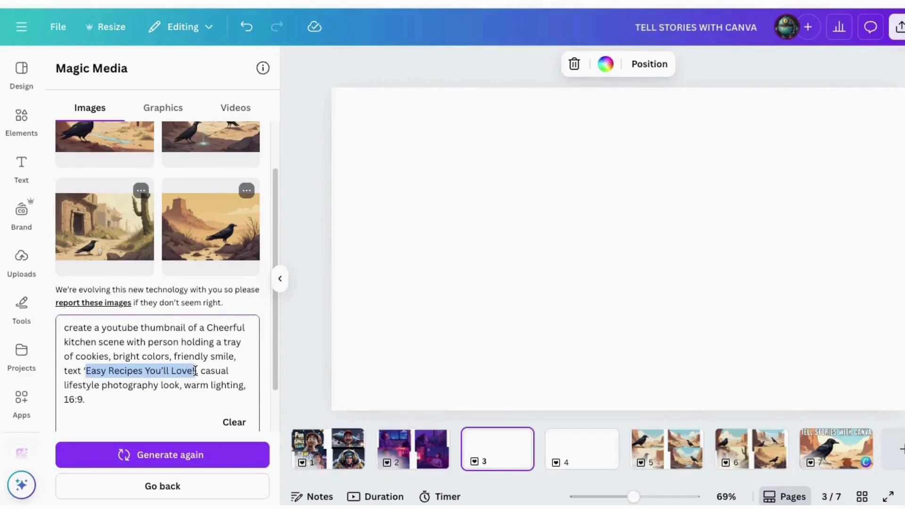
key(BackSpace)
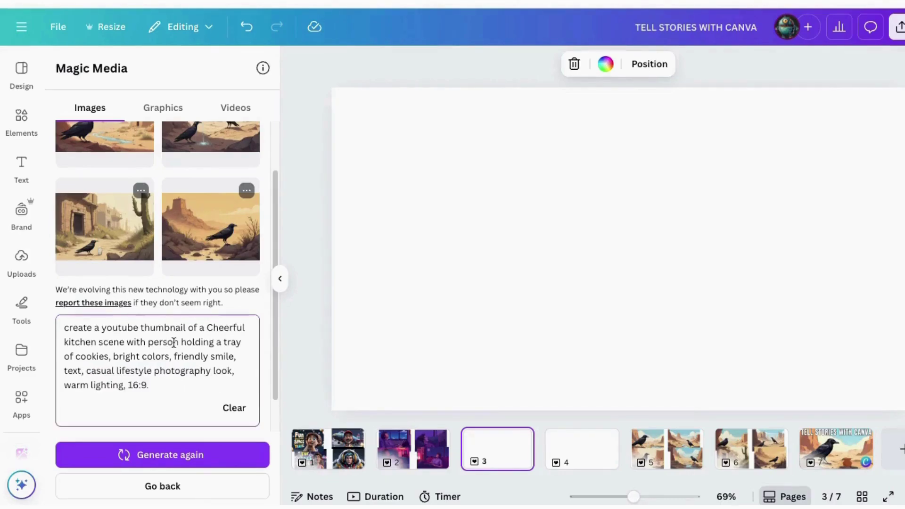
scroll(146, 372, down, 1)
click(103, 408)
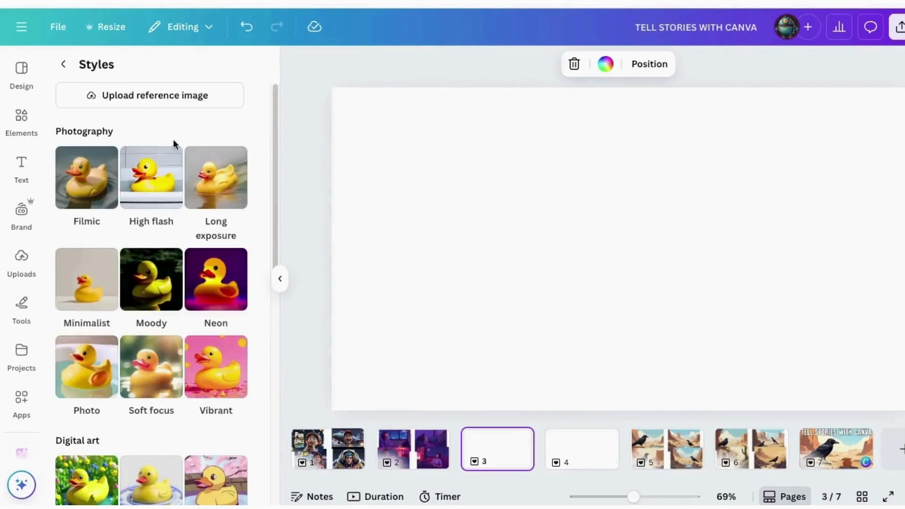
scroll(190, 213, down, 3)
scroll(190, 215, down, 2)
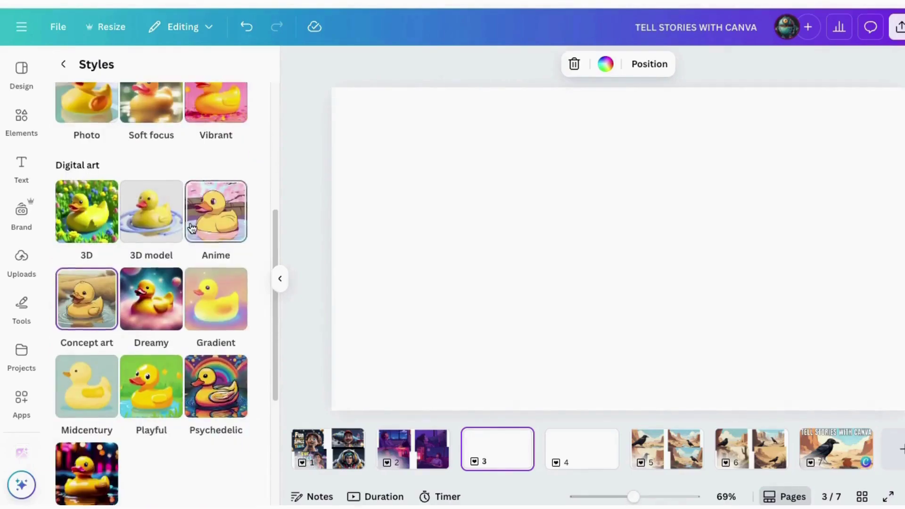
scroll(192, 228, down, 3)
scroll(190, 226, down, 1)
scroll(188, 226, up, 2)
scroll(188, 226, up, 4)
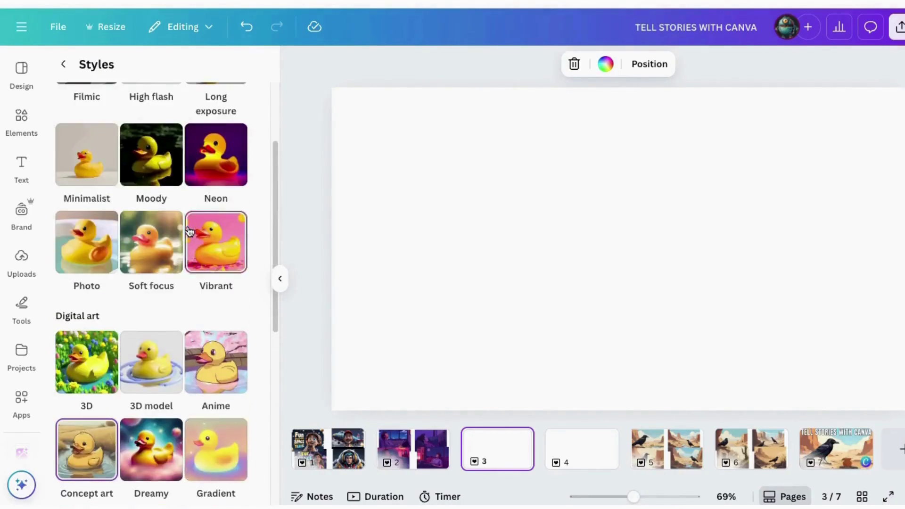
click(190, 231)
click(185, 450)
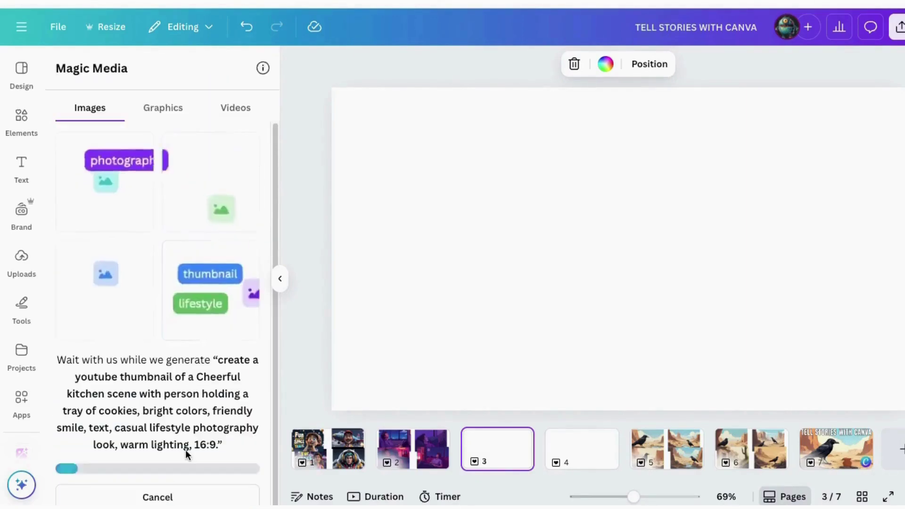
- Place the generated kitchen images on page 3 and delete the older man's image
click(105, 180)
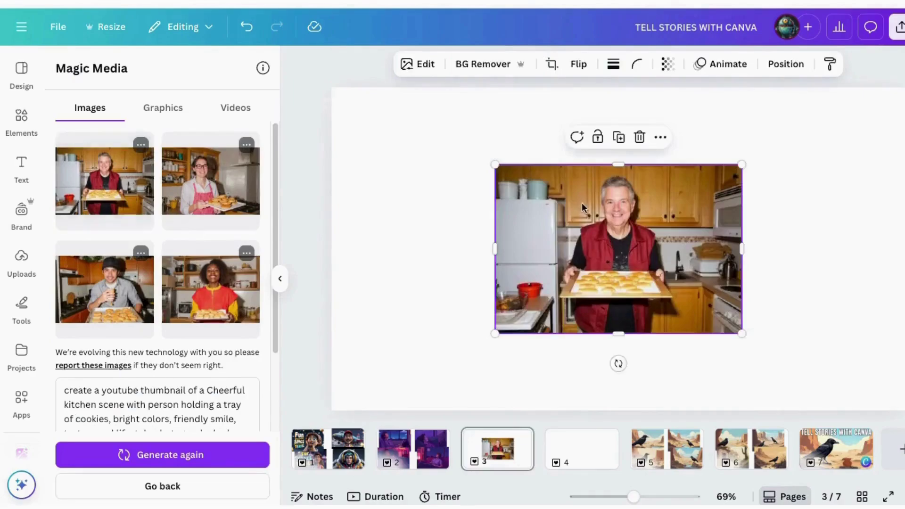
mouse_move(211, 181)
mouse_down()
mouse_move(633, 237)
mouse_move(789, 174)
mouse_up()
drag(105, 289, 519, 305)
click(211, 289)
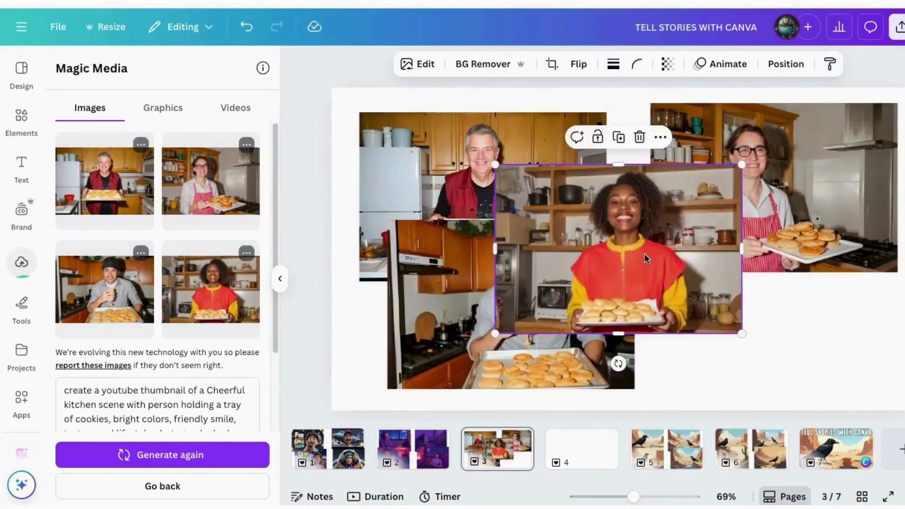
drag(619, 245, 774, 319)
click(571, 125)
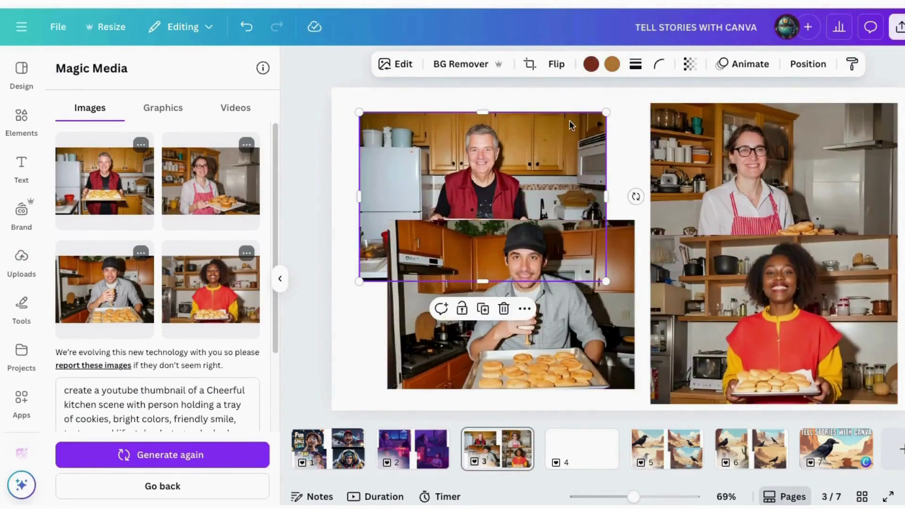
key(Delete)
click(823, 180)
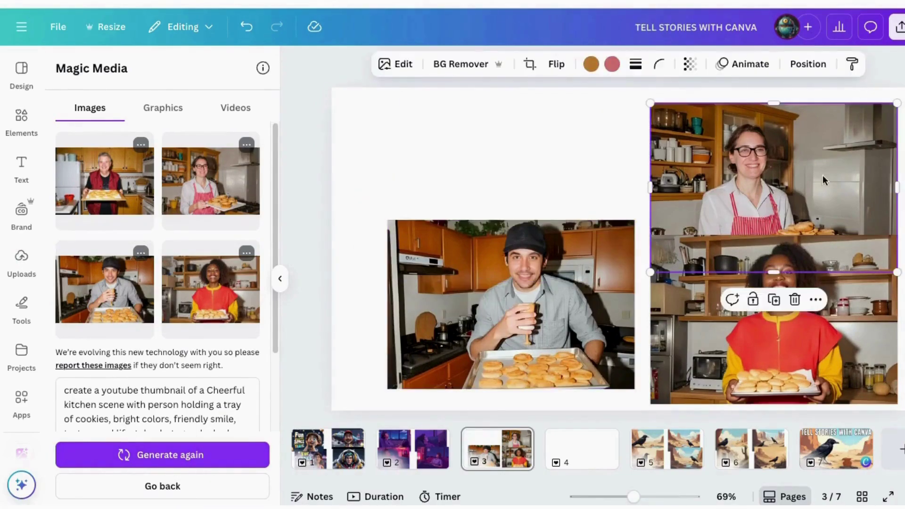
- Resize and centre the capped man's cookie-tray photo on the page
click(797, 301)
mouse_move(376, 391)
mouse_down()
mouse_move(545, 259)
mouse_move(329, 429)
mouse_up()
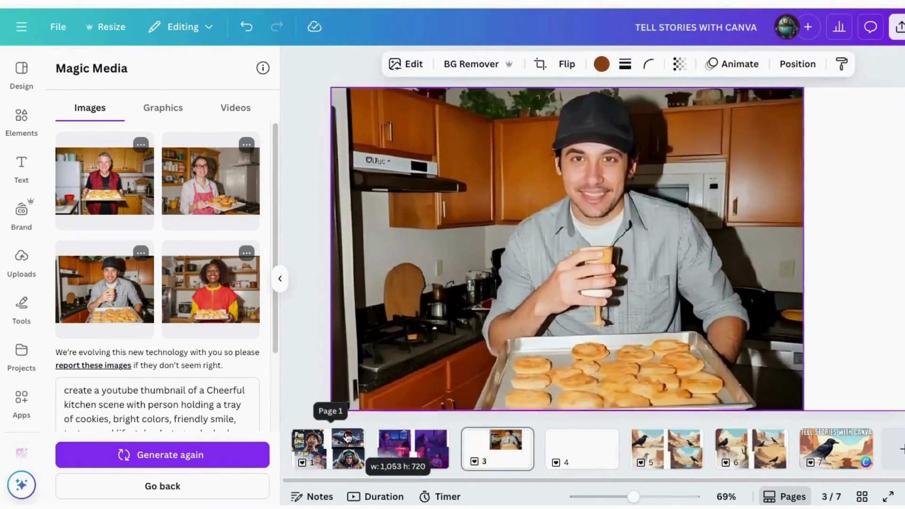
mouse_move(471, 332)
mouse_down()
mouse_move(505, 314)
mouse_move(545, 313)
mouse_up()
drag(406, 88, 495, 167)
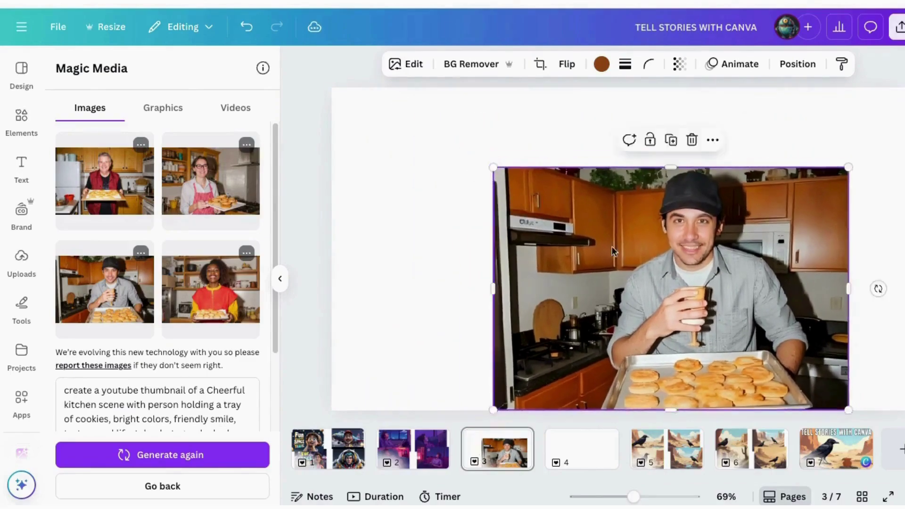
drag(613, 248, 558, 253)
- Magic Expand the photo to Whole page and pick the preferred result
click(414, 64)
click(263, 252)
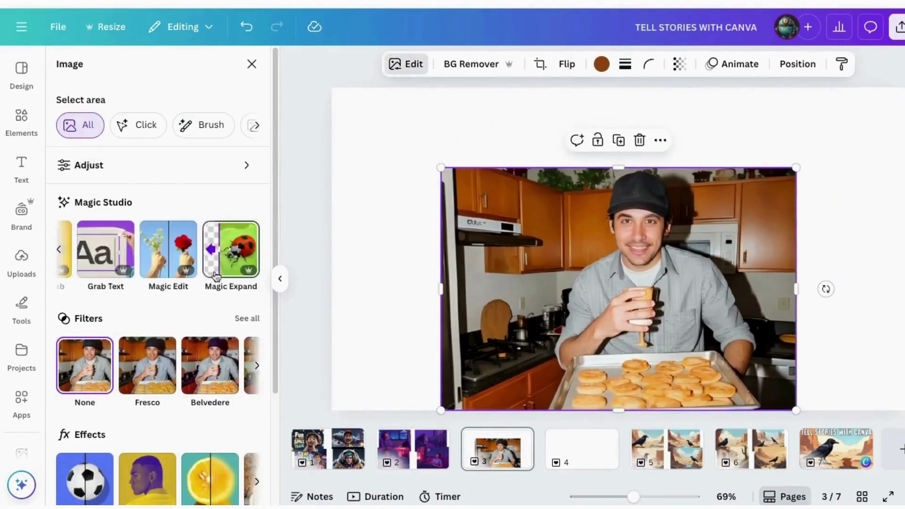
click(230, 251)
click(172, 191)
click(227, 482)
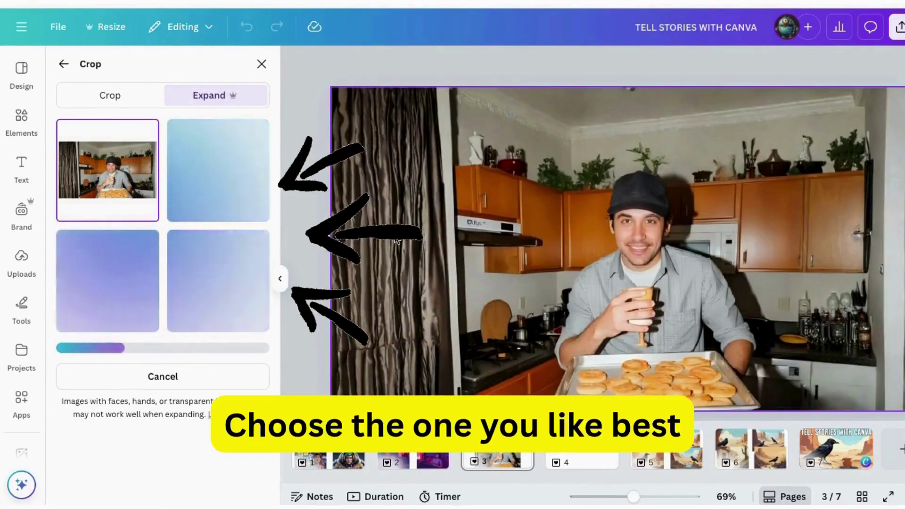
click(219, 170)
click(108, 281)
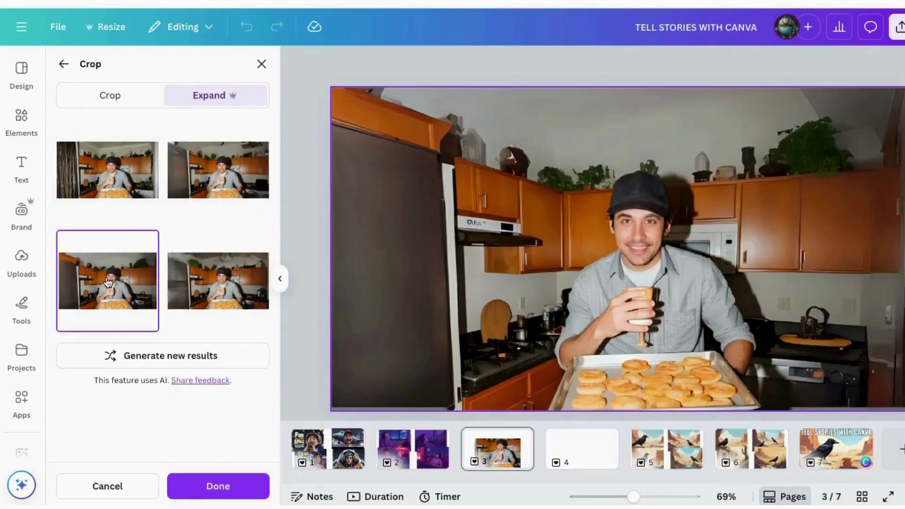
- Apply the expanded photo and set the title in Anton, stretched across the top
click(226, 280)
text(Easy Recipes You'll Love!)
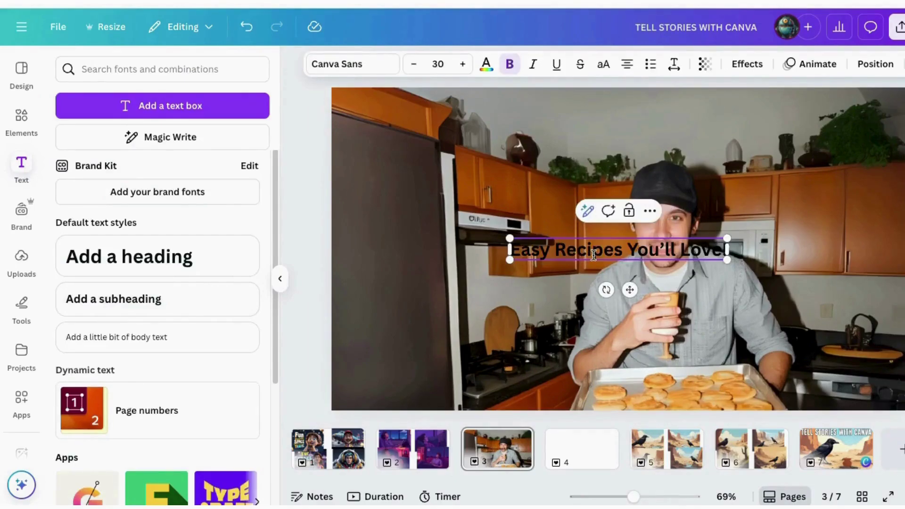
click(486, 64)
click(354, 63)
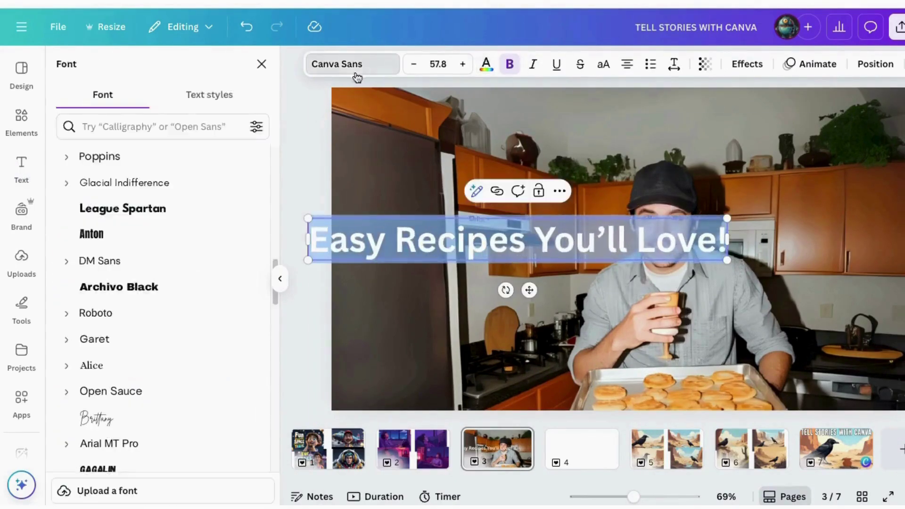
click(92, 234)
click(21, 170)
drag(618, 250, 646, 183)
drag(684, 140, 895, 154)
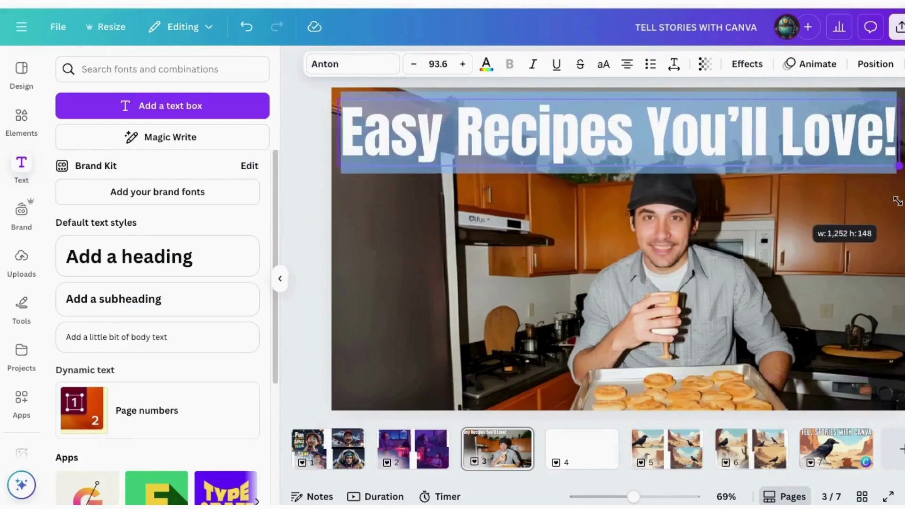
- Give the title a thickened Outline effect and shift the background photo left
click(293, 192)
click(584, 117)
click(603, 64)
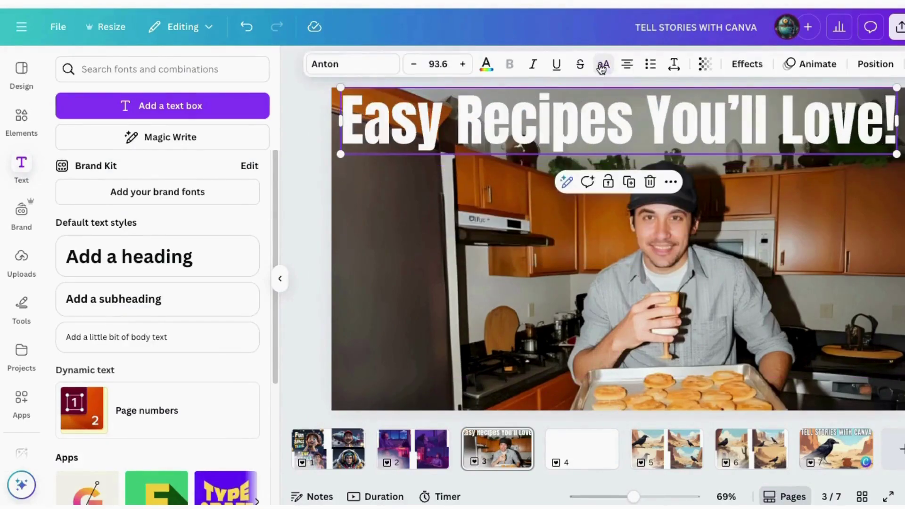
click(747, 64)
click(228, 222)
click(249, 337)
click(116, 357)
drag(84, 309, 99, 316)
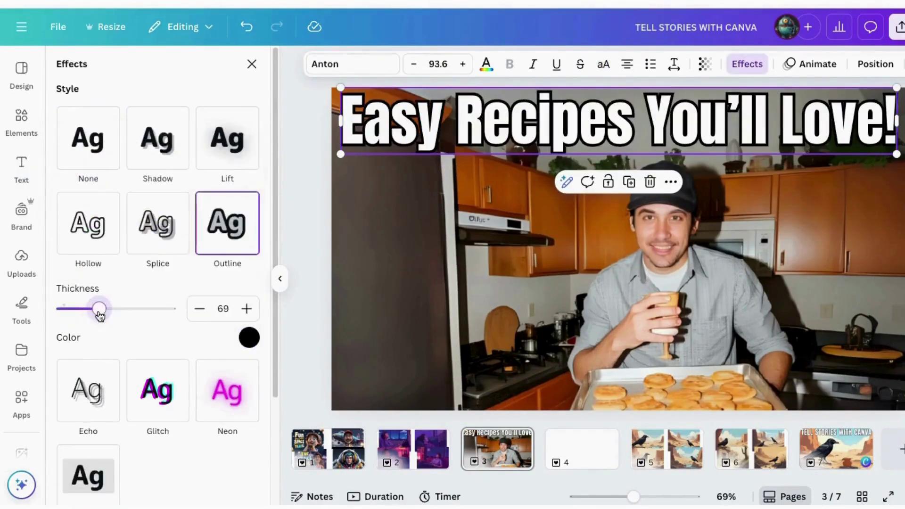
click(247, 29)
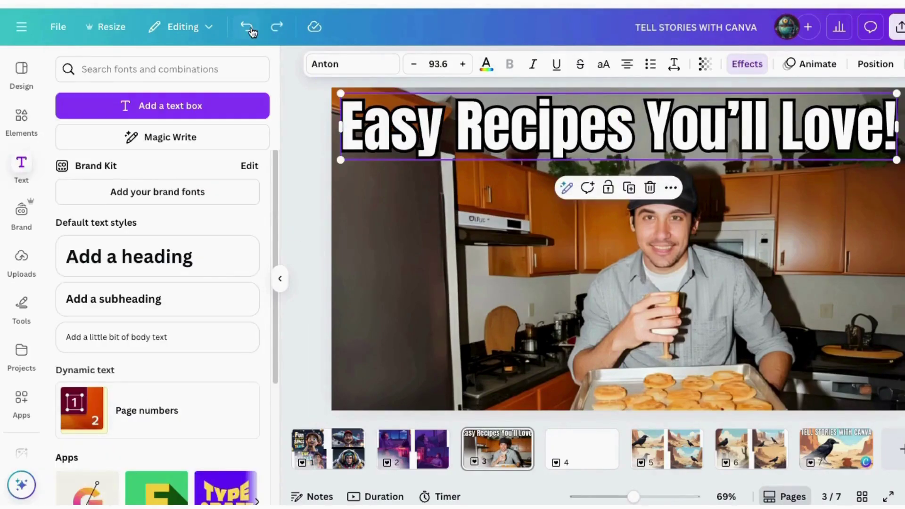
drag(615, 286, 559, 287)
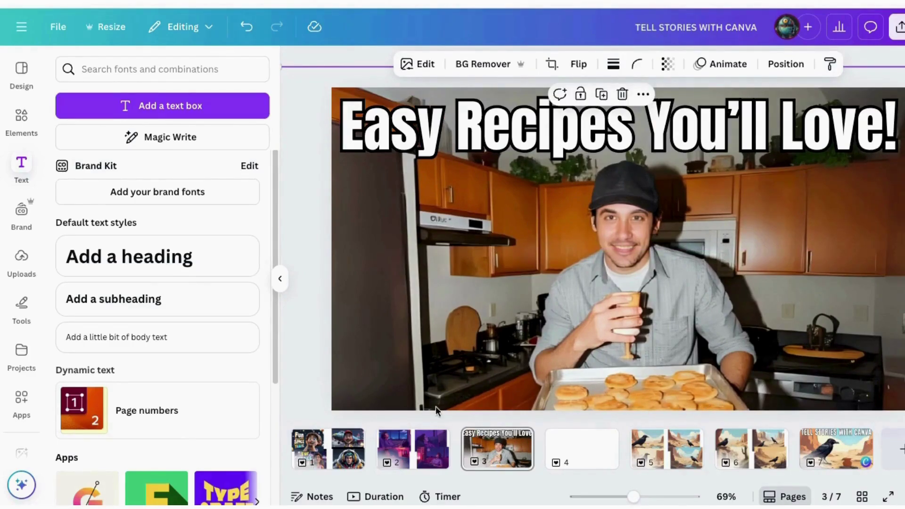
- On blank page 4, generate Magic Media images from the cartoon child-and-dog stargazing prompt
key(Page_Down)
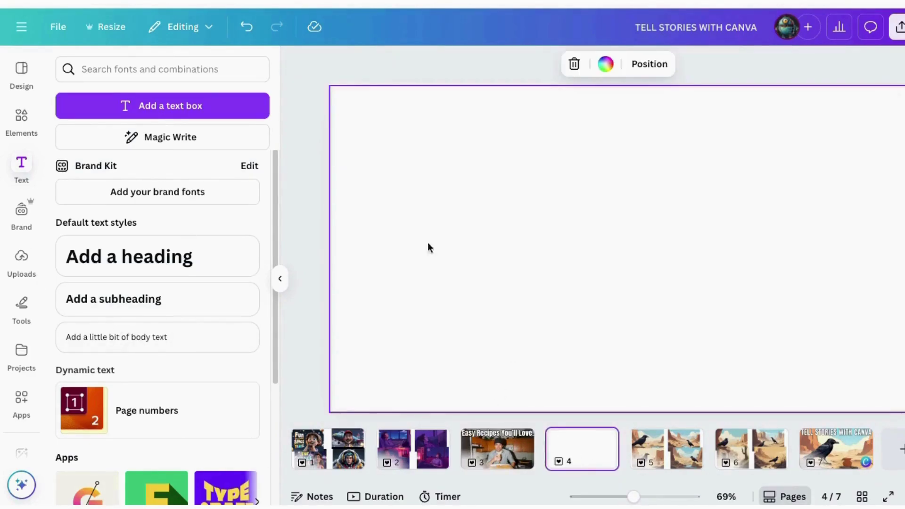
scroll(20, 322, down, 3)
click(21, 279)
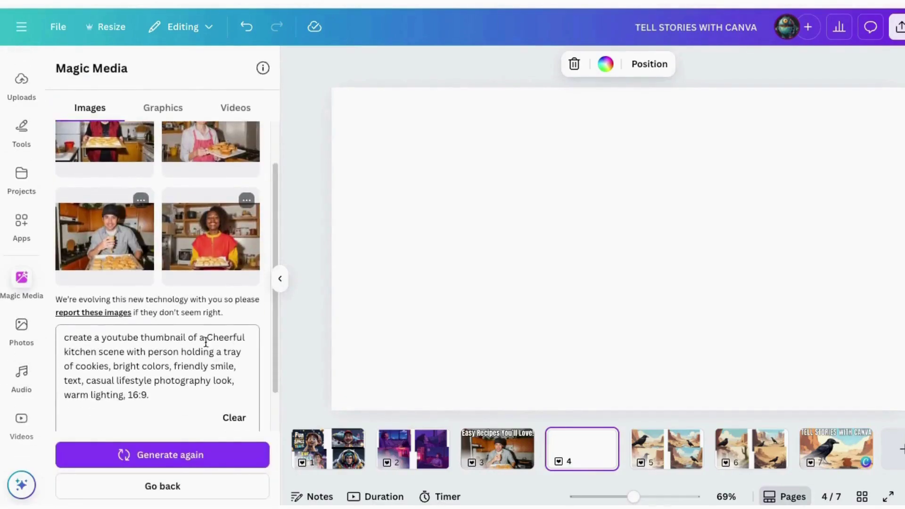
drag(206, 338, 149, 395)
text(Cartoon-style thumbnail of a happy child and their dog watching stars in the sky, bright pastel colors, playful bubble letters saying ‘Bedtime Adventures!’, soft glow, 2D animation look, perfect for kids, 16:9.)
scroll(128, 394, up, 1)
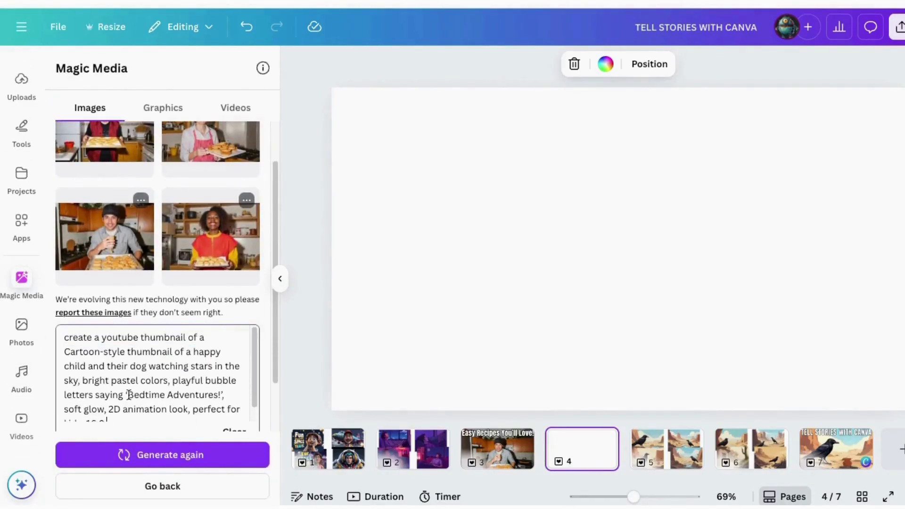
key(BackSpace)
key(BackSpace)
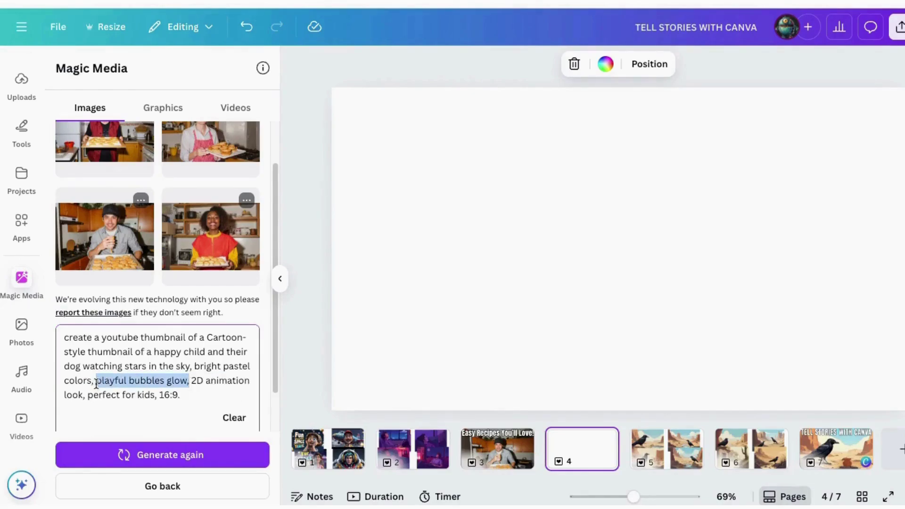
click(158, 453)
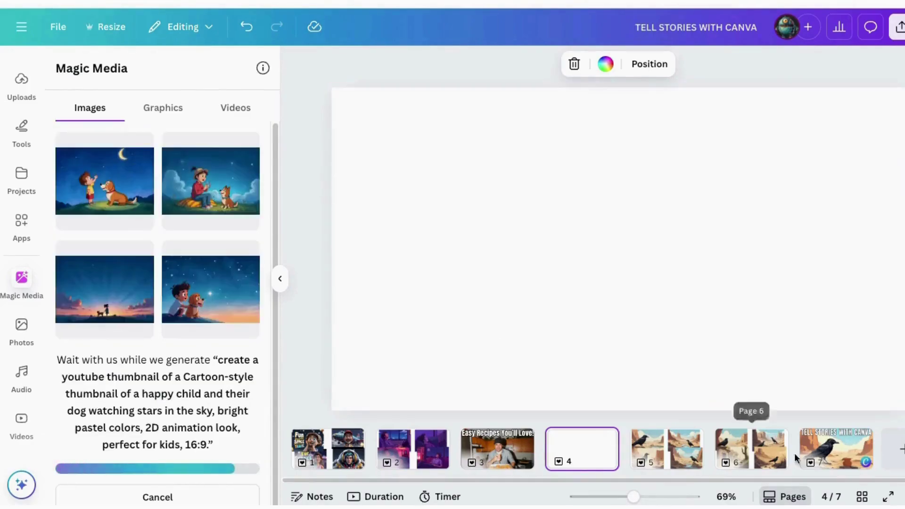
- Add the four generated cartoon images to page 4 and spread them out
click(836, 448)
click(497, 448)
click(556, 452)
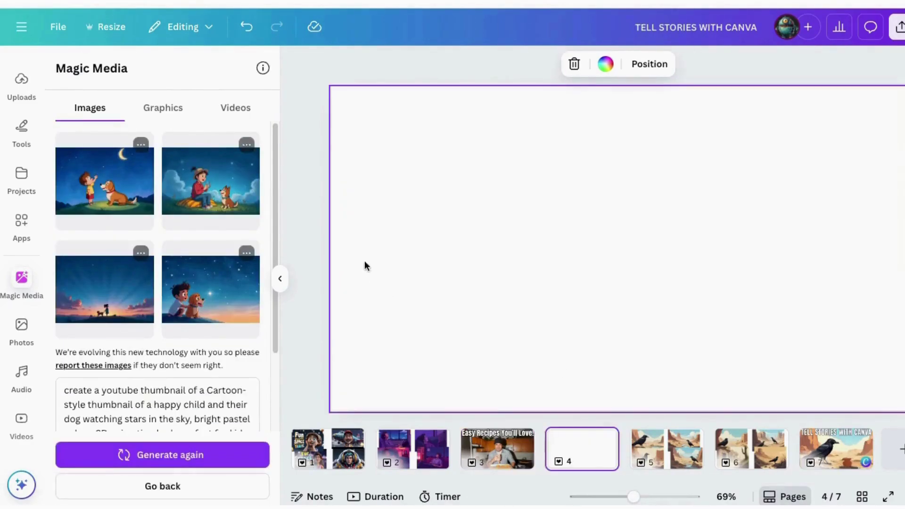
click(104, 180)
drag(569, 224, 407, 161)
drag(210, 180, 758, 179)
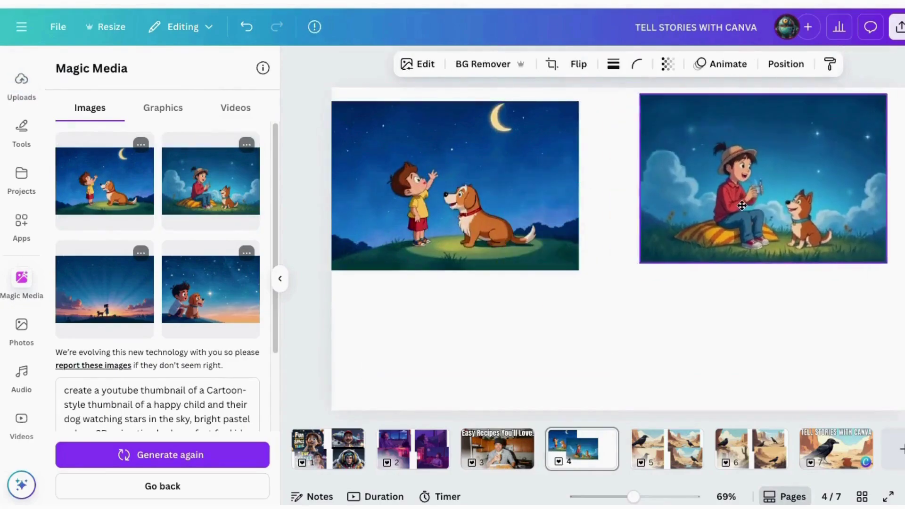
drag(84, 305, 419, 343)
click(210, 288)
mouse_move(599, 293)
mouse_down()
mouse_move(753, 349)
mouse_move(610, 367)
mouse_up()
- Delete the sunset and extra images, then enlarge the hat-wearing child image to fill the page
click(467, 304)
key(Delete)
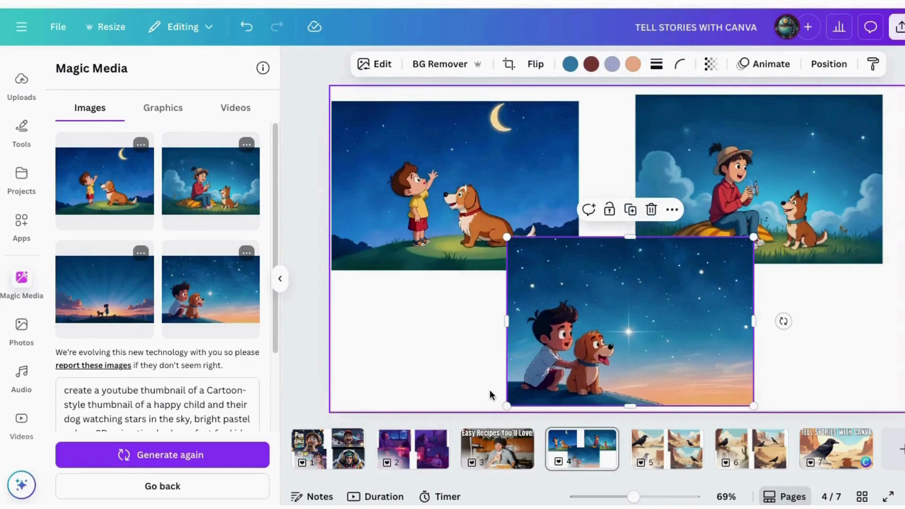
click(649, 210)
click(455, 176)
click(455, 297)
drag(756, 197, 542, 345)
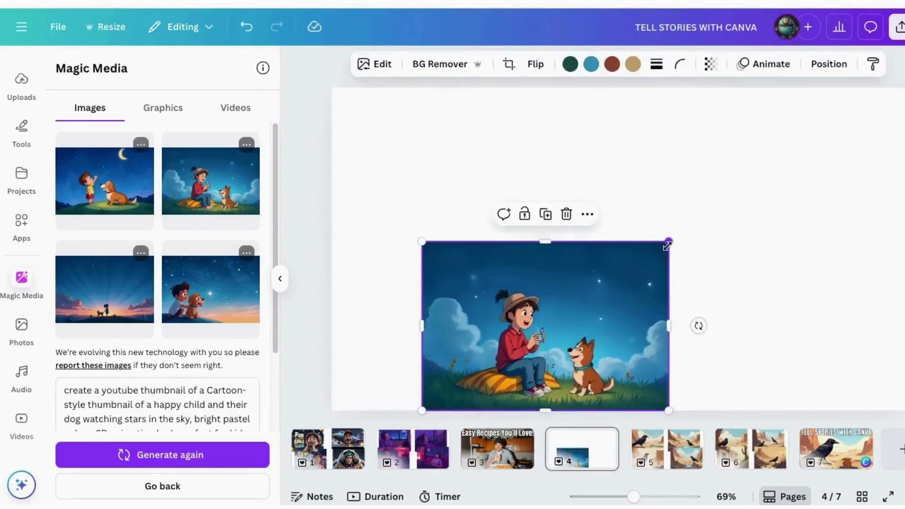
mouse_move(668, 244)
mouse_down()
mouse_move(857, 152)
mouse_move(813, 179)
mouse_up()
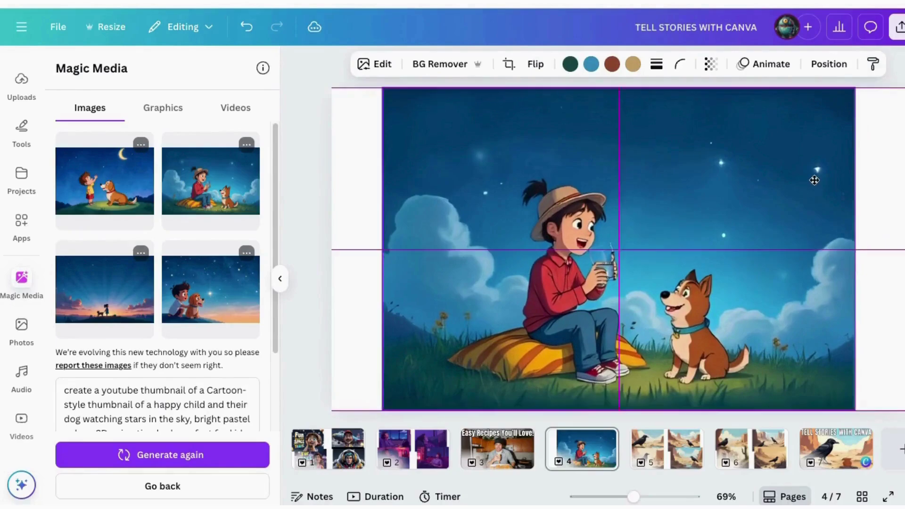
- Magic Expand the cartoon to Whole page and preview the results
click(374, 65)
click(258, 256)
click(229, 252)
click(162, 181)
click(225, 483)
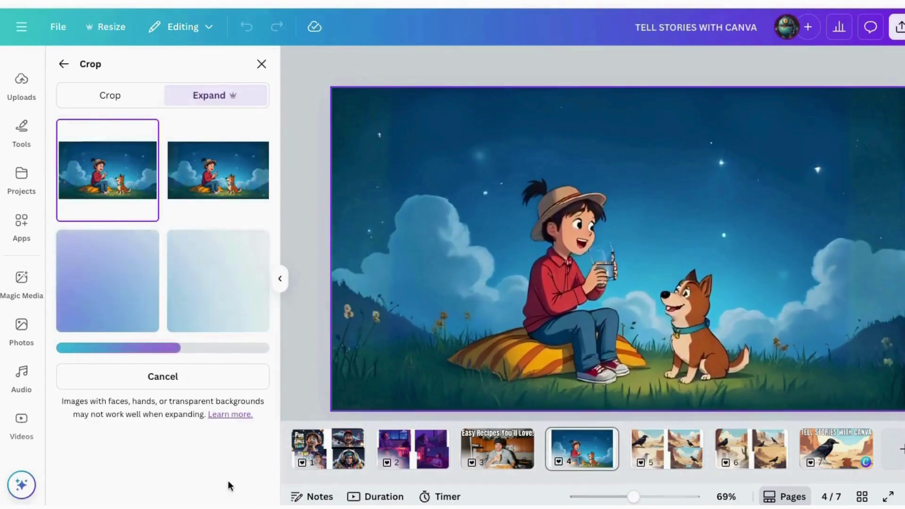
click(219, 169)
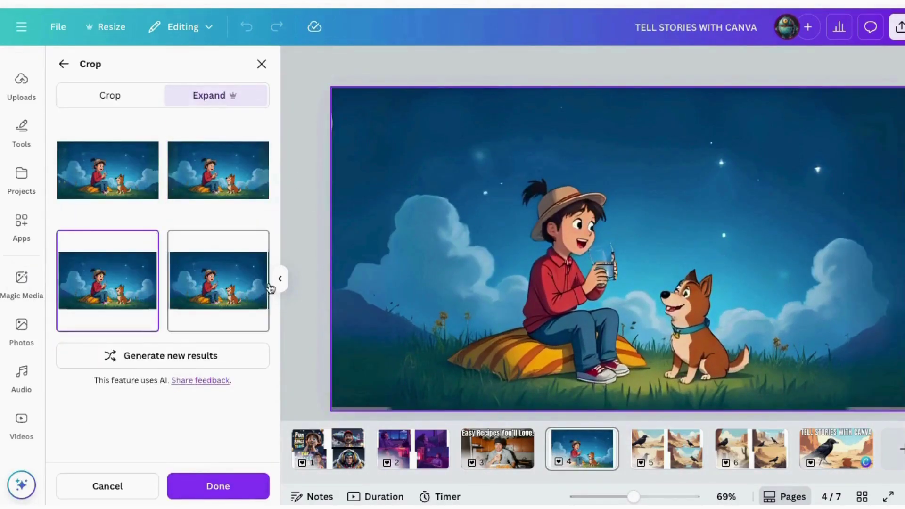
click(237, 289)
click(218, 184)
- Regenerate and apply an expanded result, centre it, and raise its Clarity
click(127, 176)
click(170, 356)
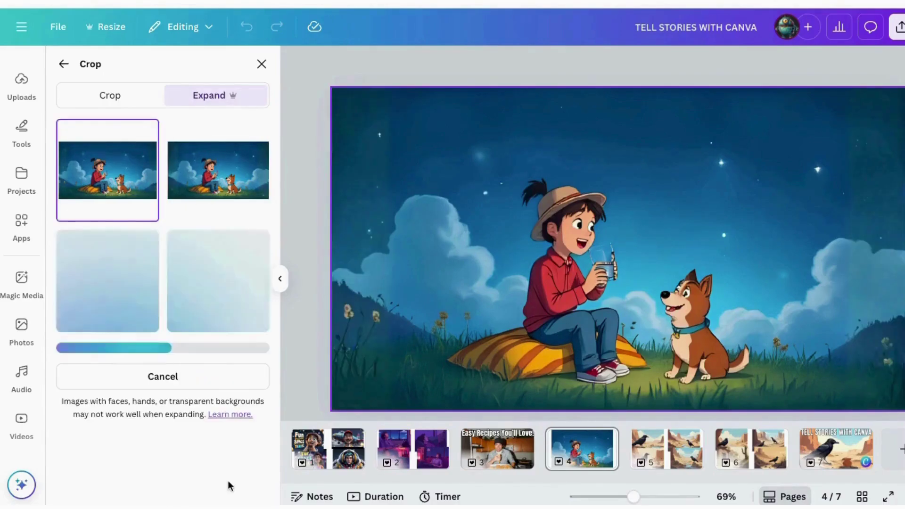
click(228, 485)
mouse_move(495, 170)
mouse_down()
mouse_move(479, 164)
mouse_move(486, 166)
mouse_up()
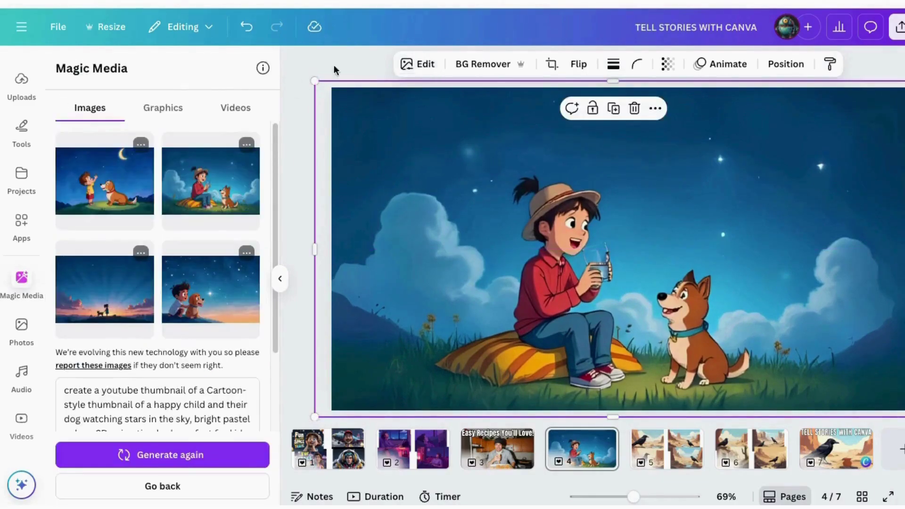
click(417, 64)
scroll(155, 363, down, 5)
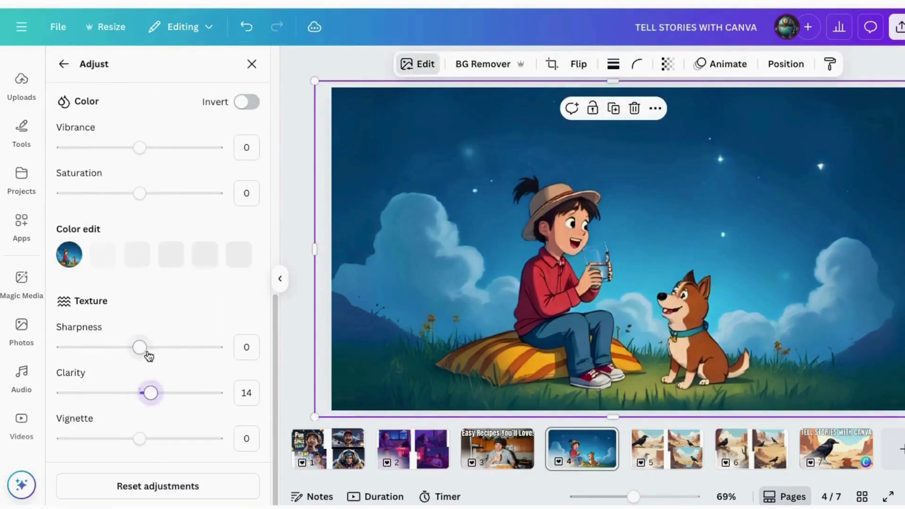
drag(145, 351, 154, 347)
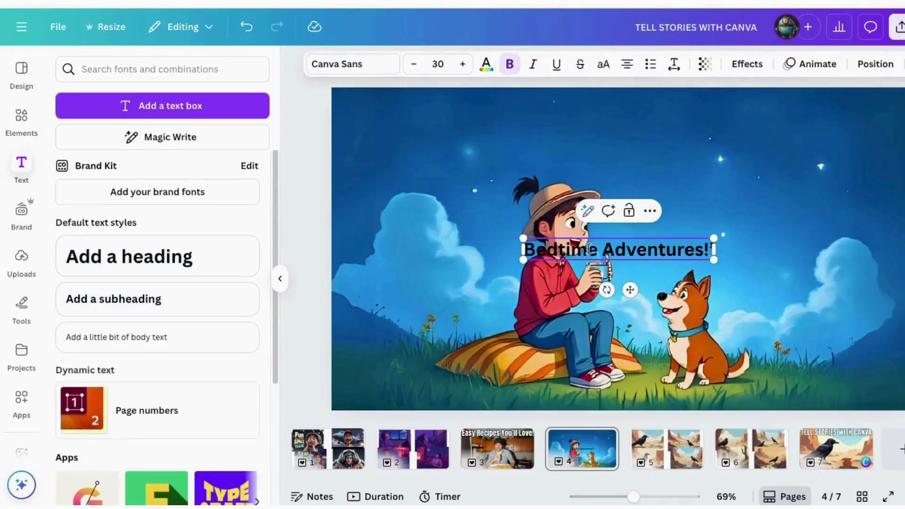
- Enlarge the Bedtime Adventures! heading, move it to the top, and set it in Gagalin
drag(525, 259, 351, 278)
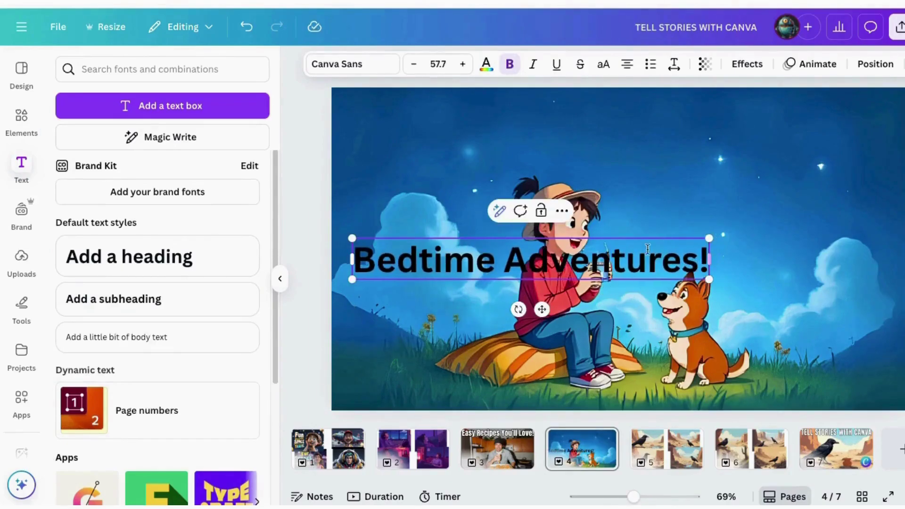
drag(421, 264, 415, 125)
triple_click(442, 122)
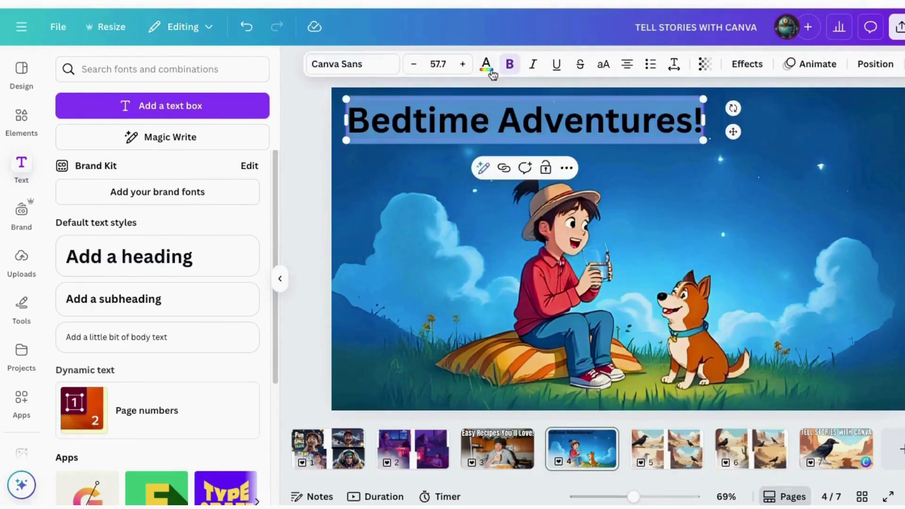
click(486, 64)
click(336, 64)
scroll(126, 368, down, 3)
scroll(126, 368, down, 1)
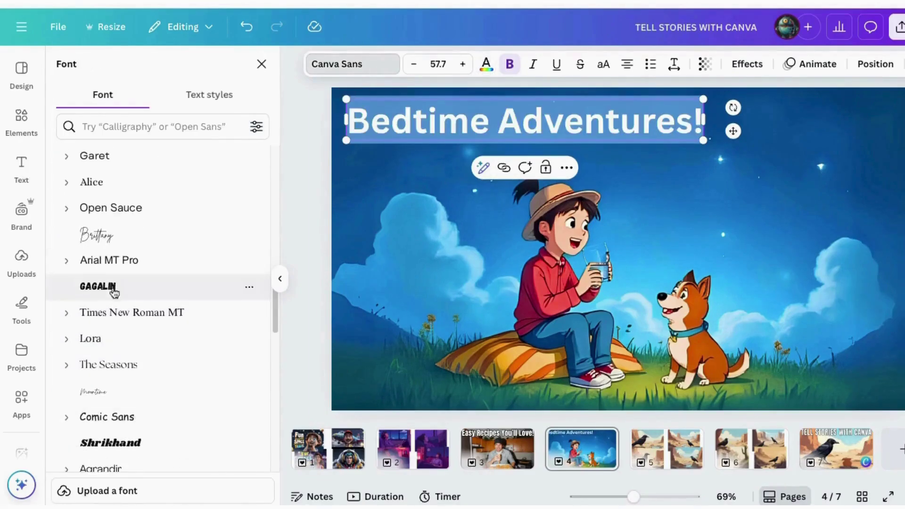
click(112, 286)
drag(689, 144, 894, 169)
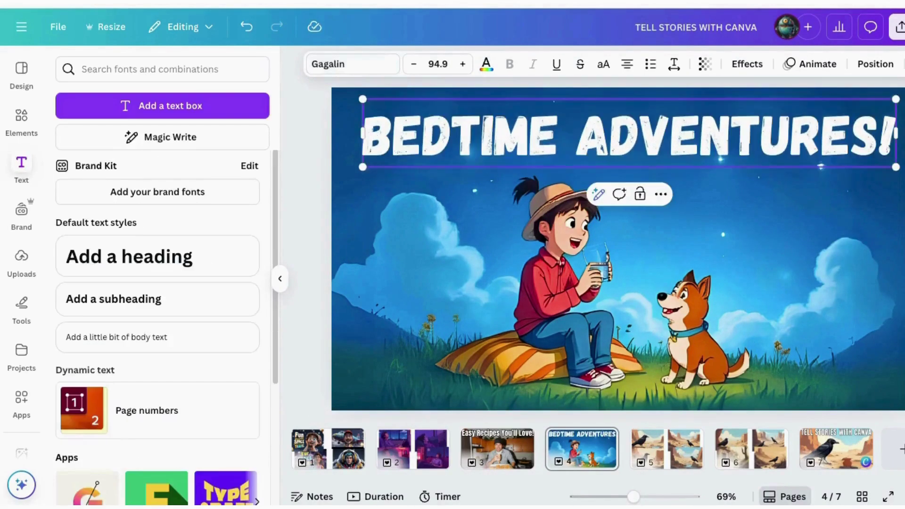
drag(799, 162, 788, 150)
- Give the heading a black Drop shadow with increased offset
click(747, 64)
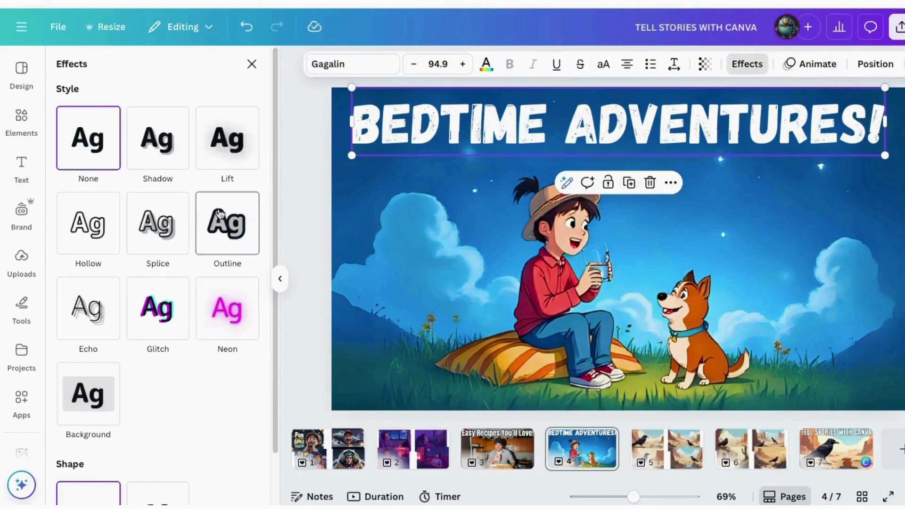
click(227, 138)
drag(113, 223, 170, 224)
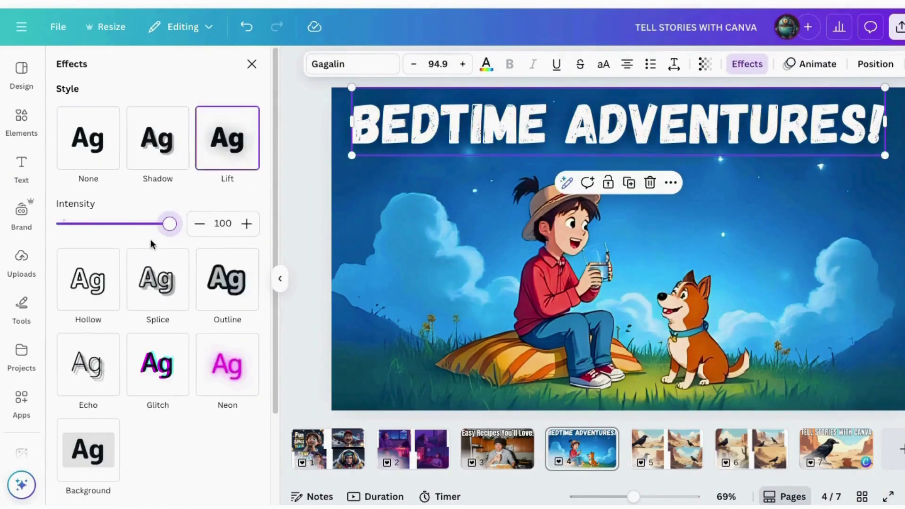
click(154, 161)
click(249, 390)
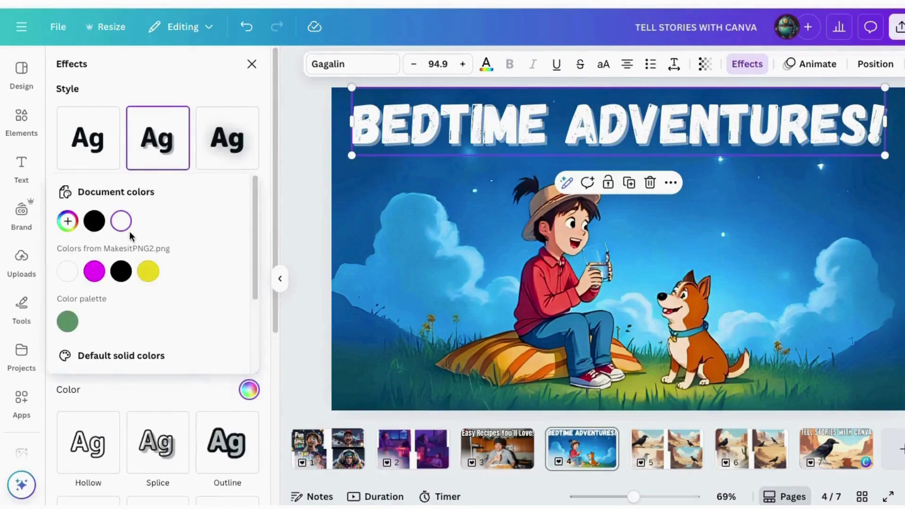
click(93, 219)
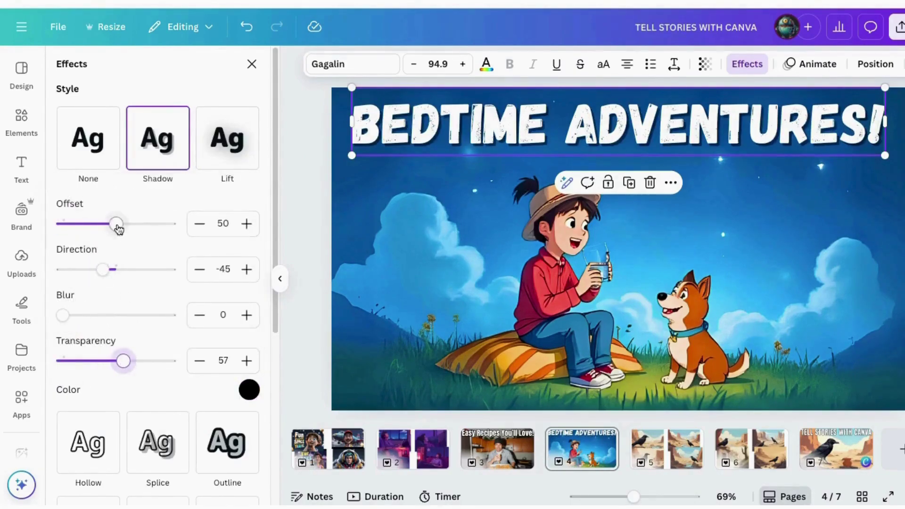
drag(118, 228, 145, 227)
- Widen the heading slightly and centre it along the top
click(252, 64)
drag(352, 155, 319, 155)
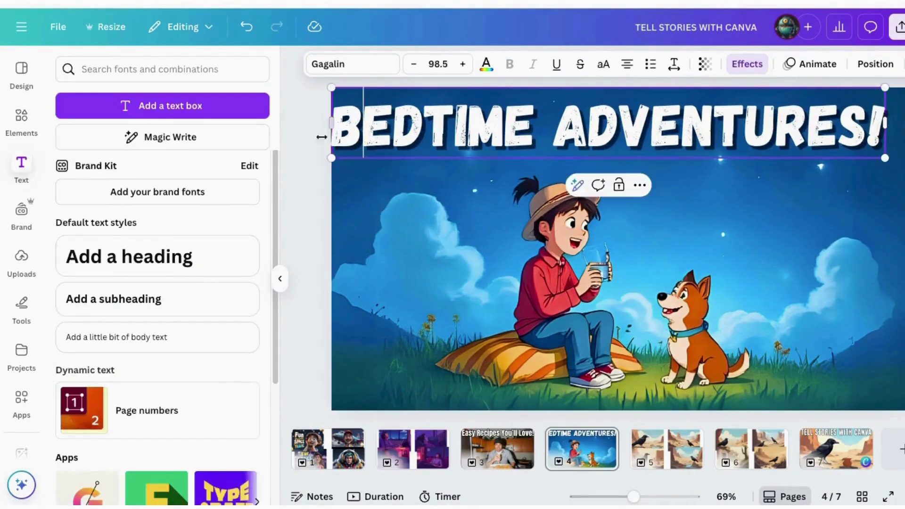
drag(446, 132, 459, 132)
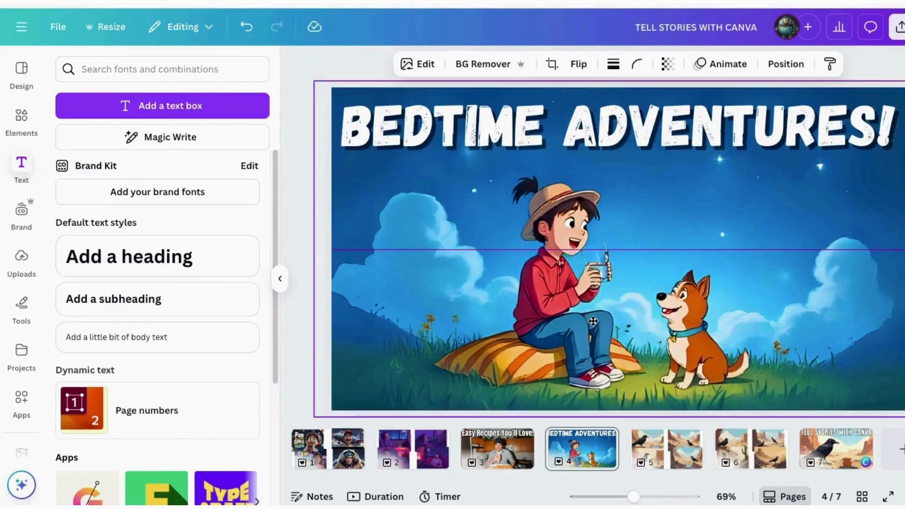
click(585, 472)
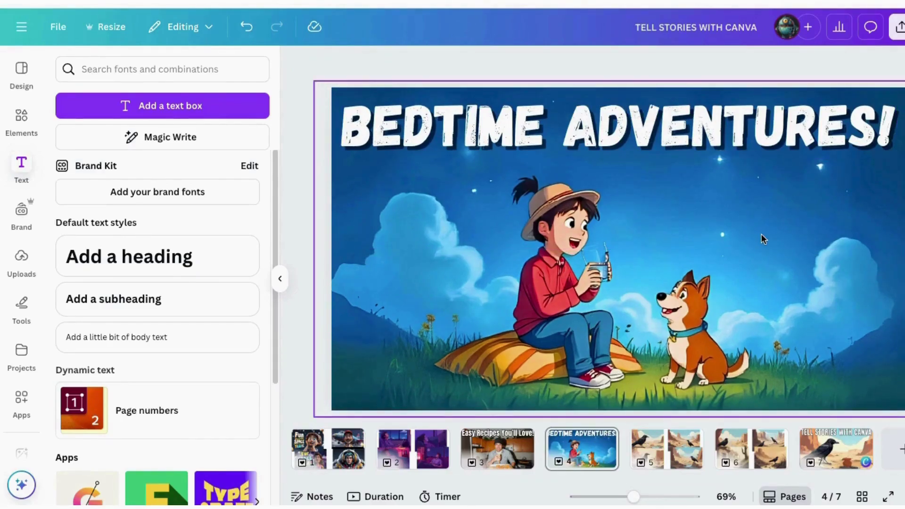
scroll(22, 350, down, 3)
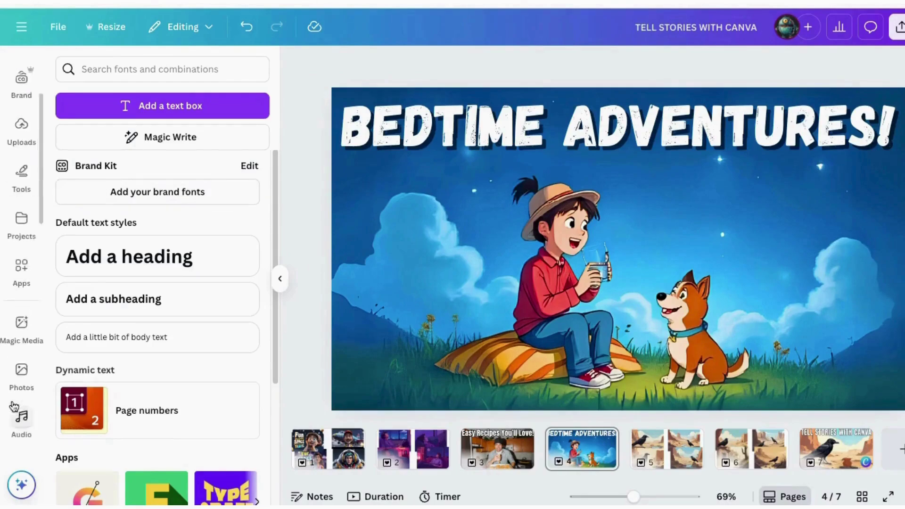
- Reopen Magic Media and review the thumbnails on pages 7, 4 and 3
click(21, 300)
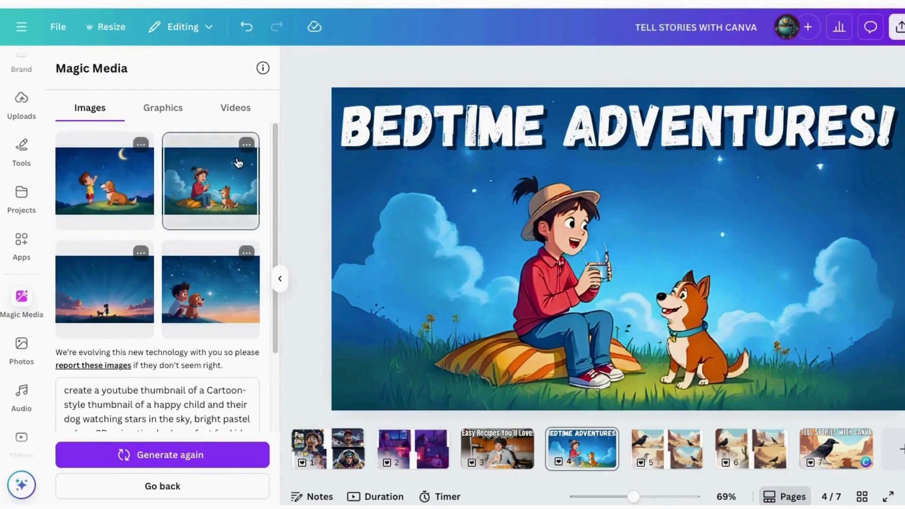
click(835, 449)
click(571, 447)
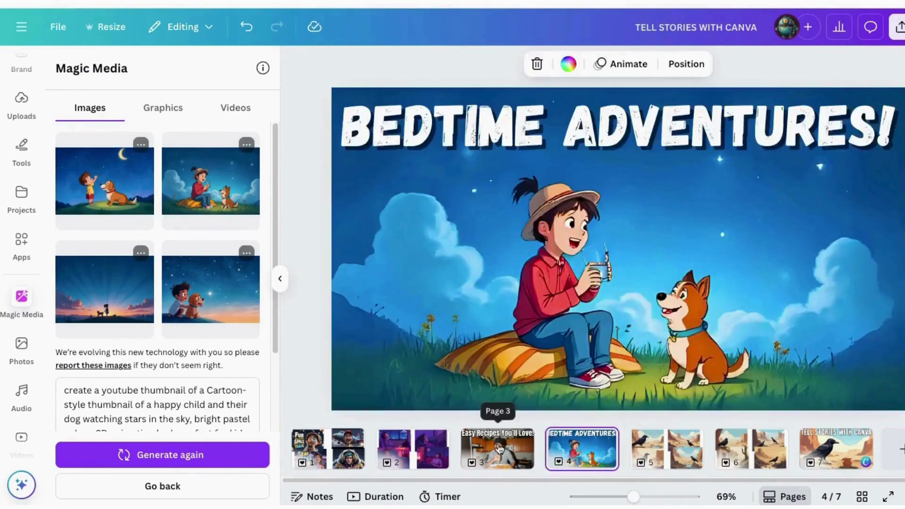
click(497, 447)
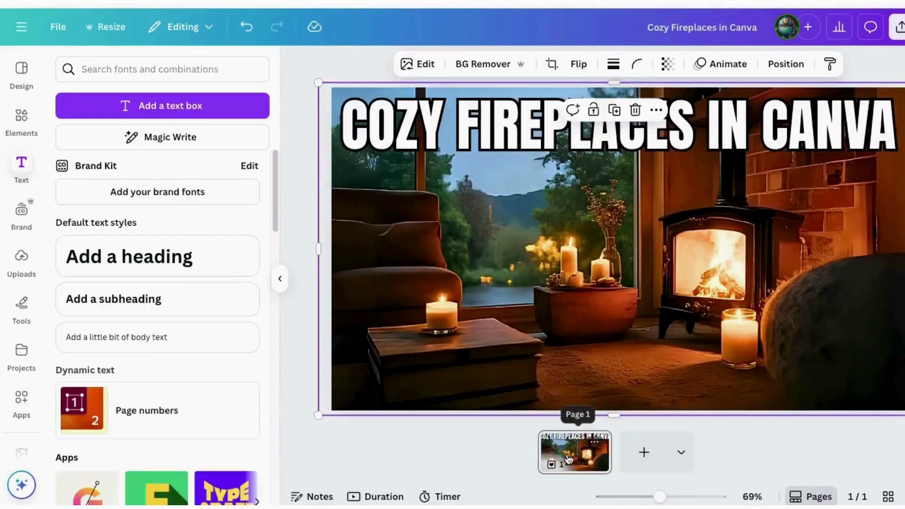